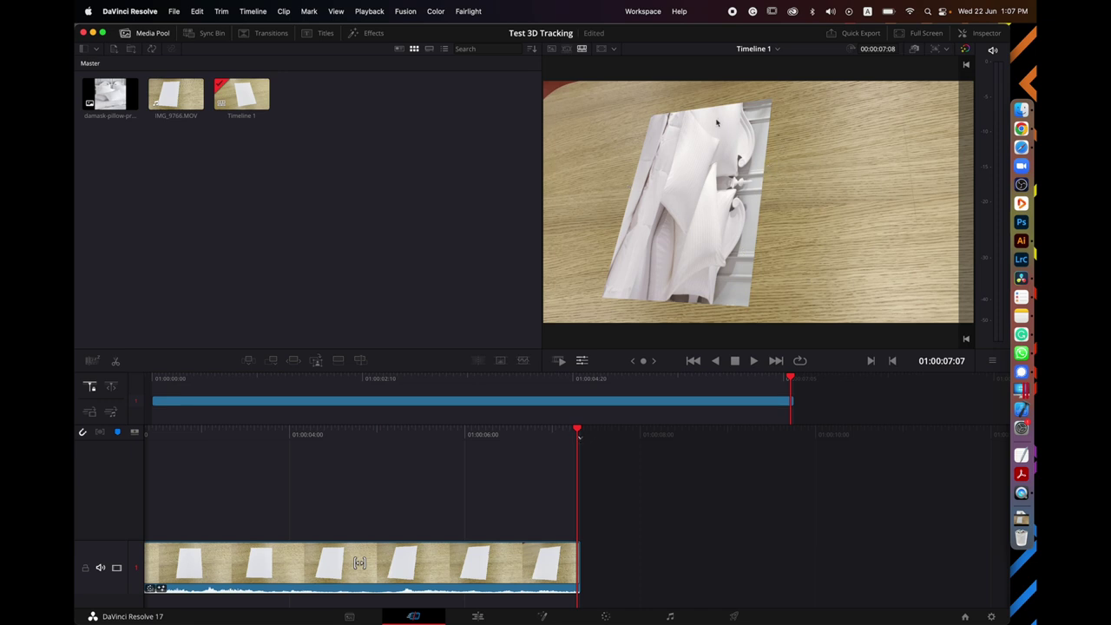
- Switch to QuickTime Player and play the finished composite video Untitled from the start with its sound muted
{"action": "key", "text": "F11"}
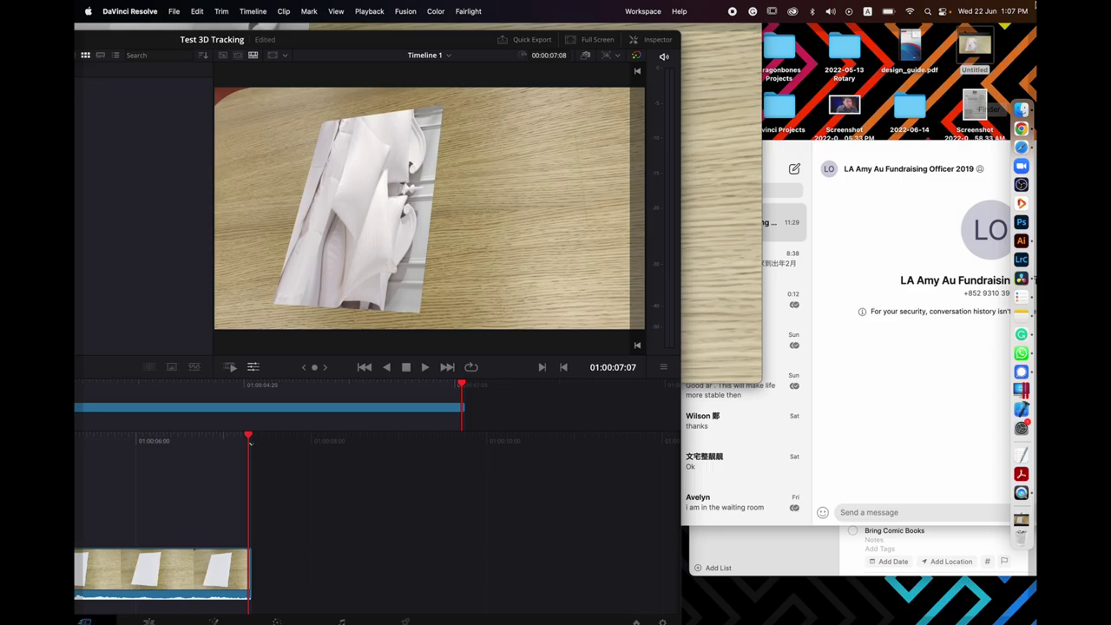
{"action": "key", "text": "F11"}
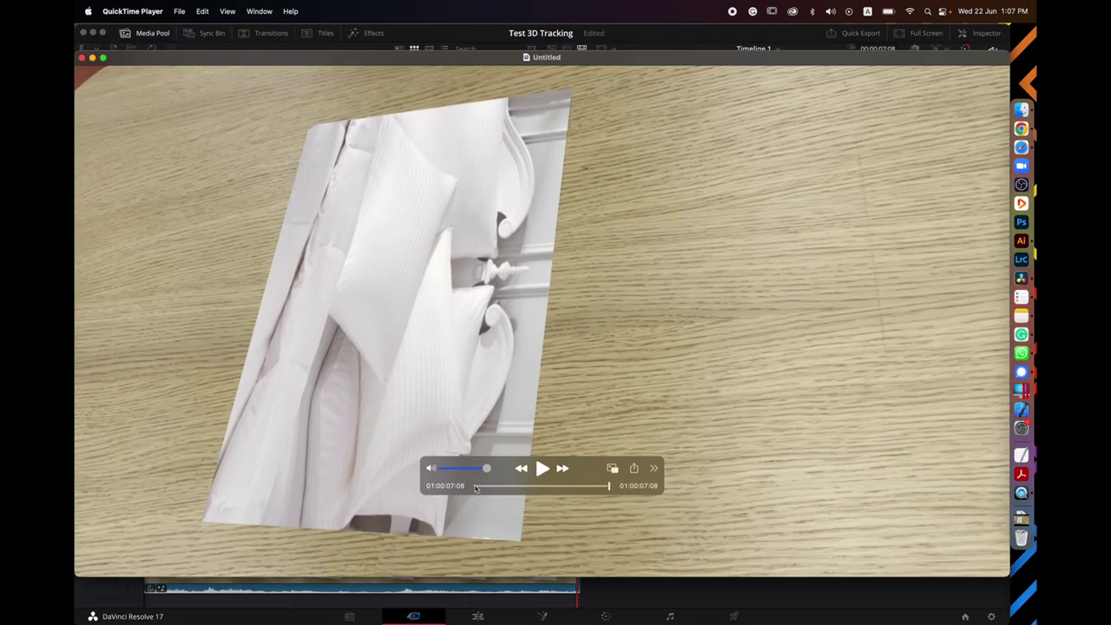
{"action": "left_click", "coordinate": [475, 487]}
{"action": "key", "text": "space"}
{"action": "key", "text": "space"}
{"action": "left_click_drag", "start_coordinate": [461, 473], "coordinate": [397, 473]}
{"action": "key", "text": "space"}
{"action": "left_click", "coordinate": [476, 486]}
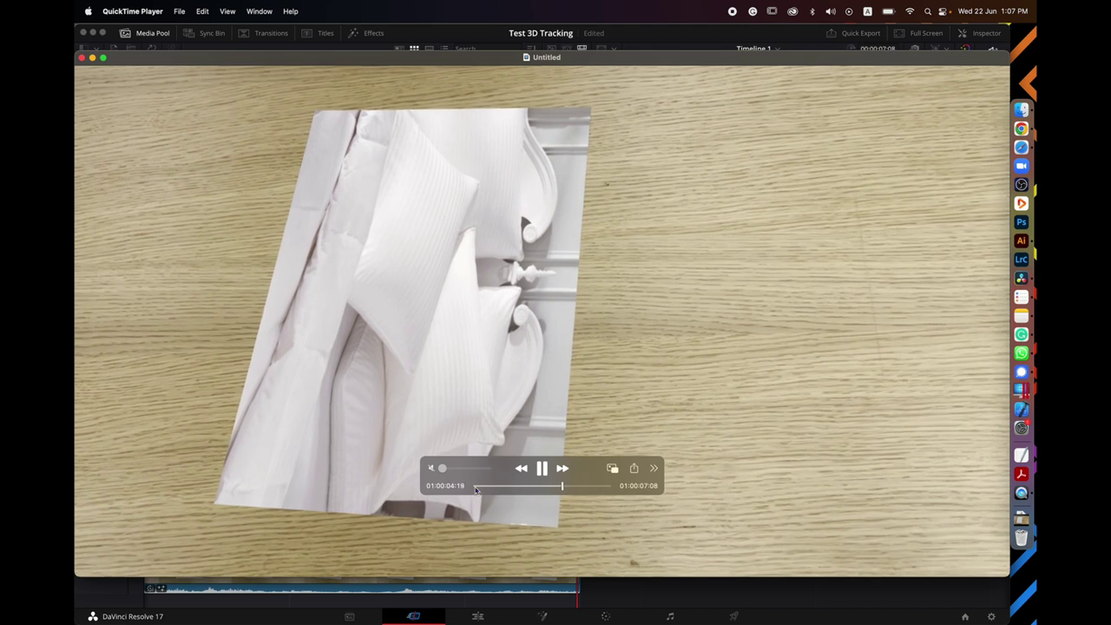
{"action": "key", "text": "space"}
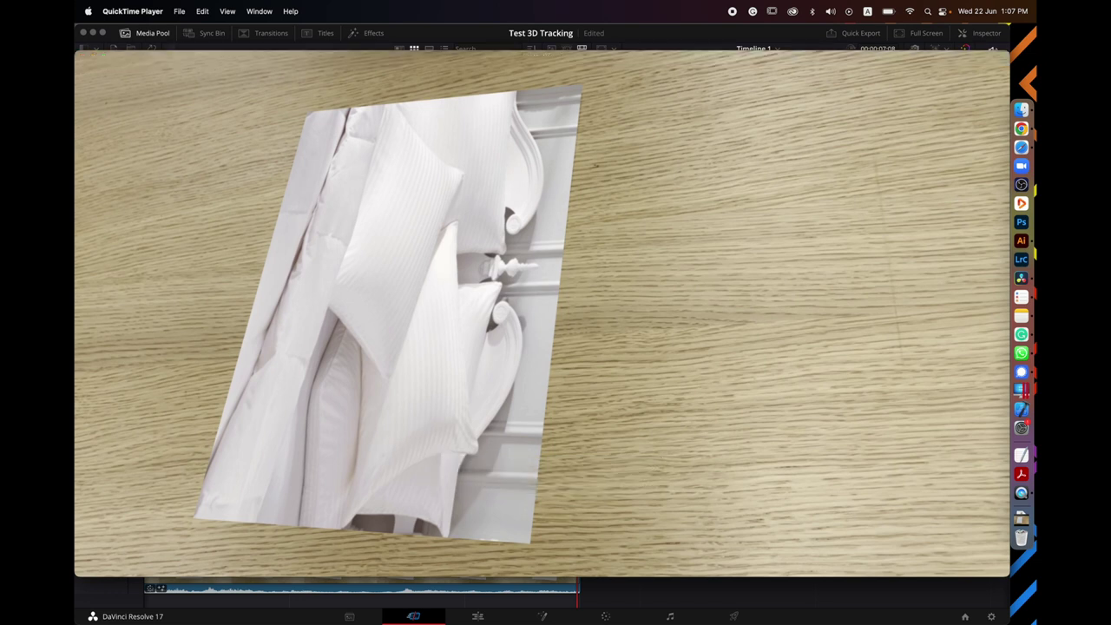
{"action": "mouse_move", "coordinate": [671, 380]}
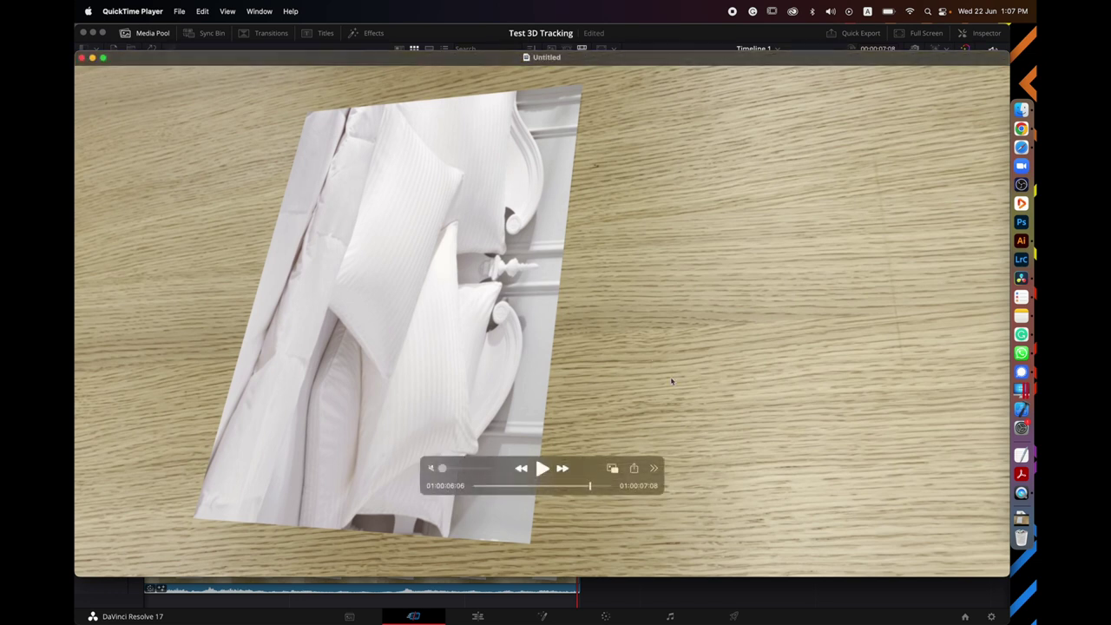
- Play the raw footage IMG_9766.MOV with the sound muted, and close both video windows
{"action": "left_click", "coordinate": [1021, 518]}
{"action": "left_click", "coordinate": [408, 219]}
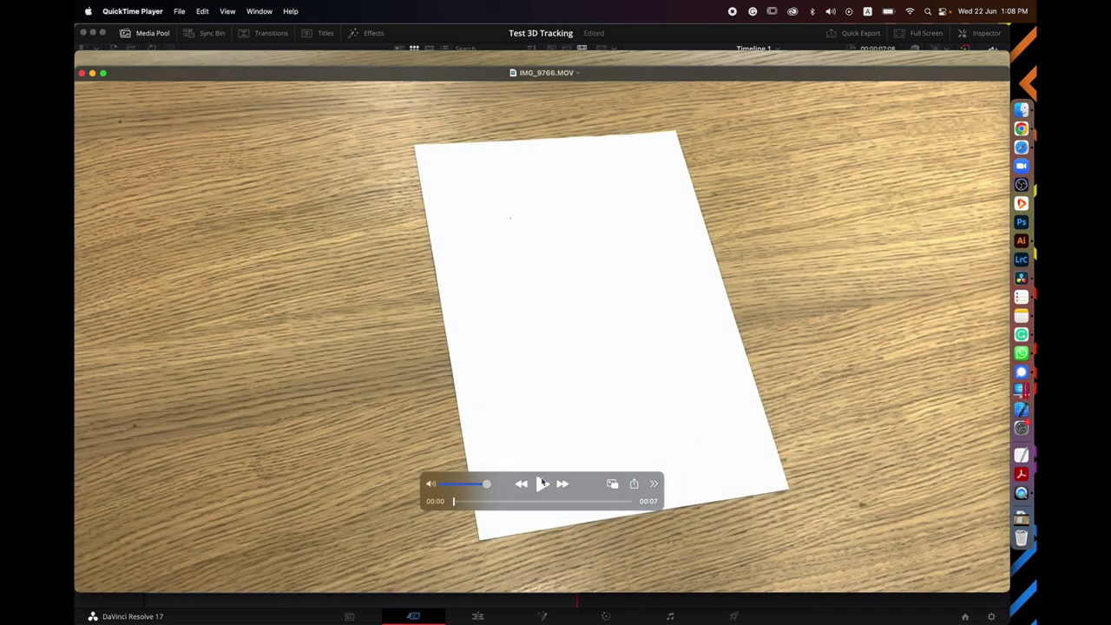
{"action": "left_click", "coordinate": [541, 483]}
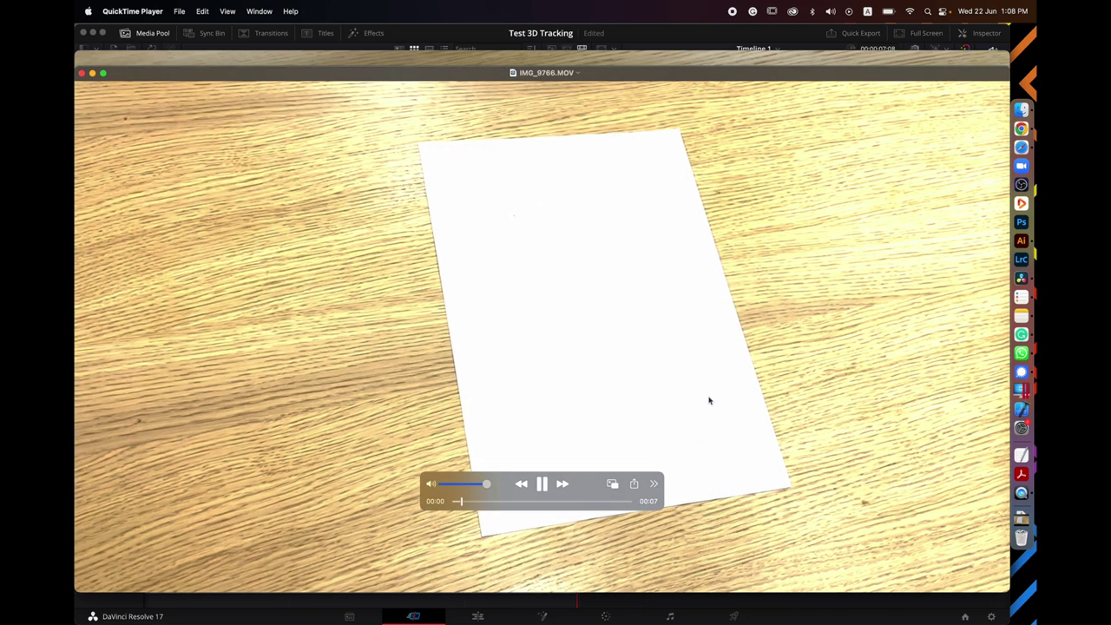
{"action": "key", "text": "space"}
{"action": "left_click", "coordinate": [430, 484]}
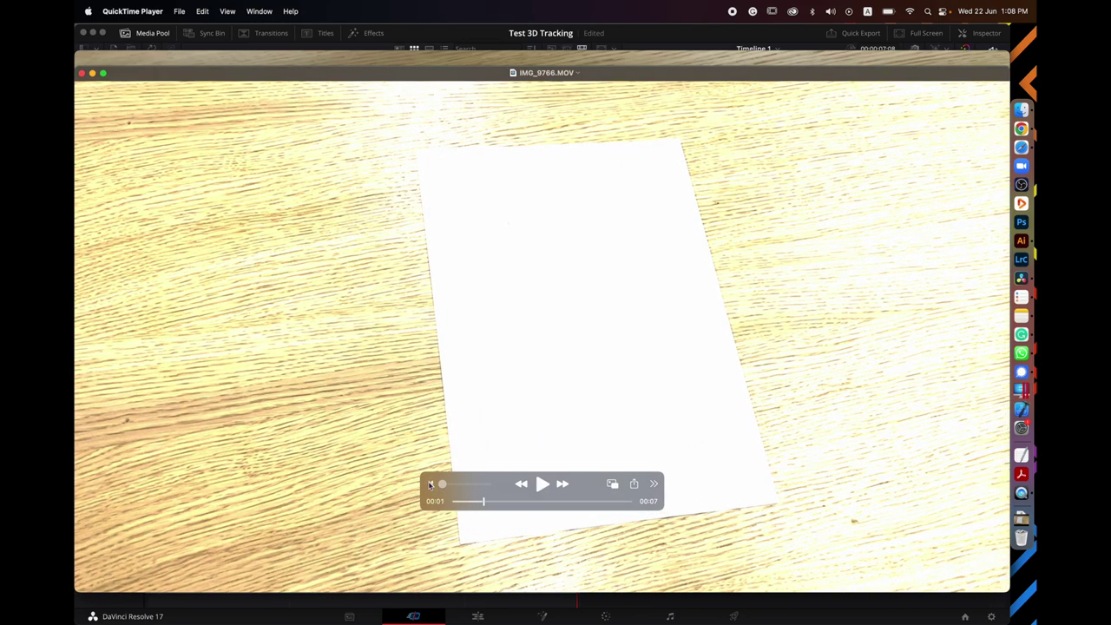
{"action": "key", "text": "space"}
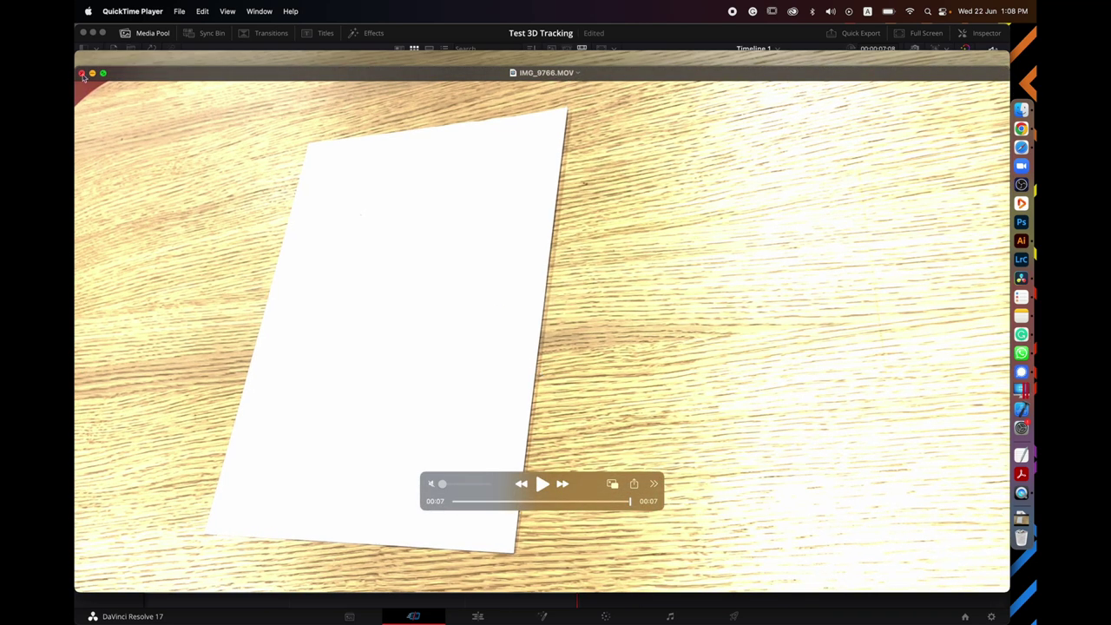
{"action": "left_click", "coordinate": [83, 74]}
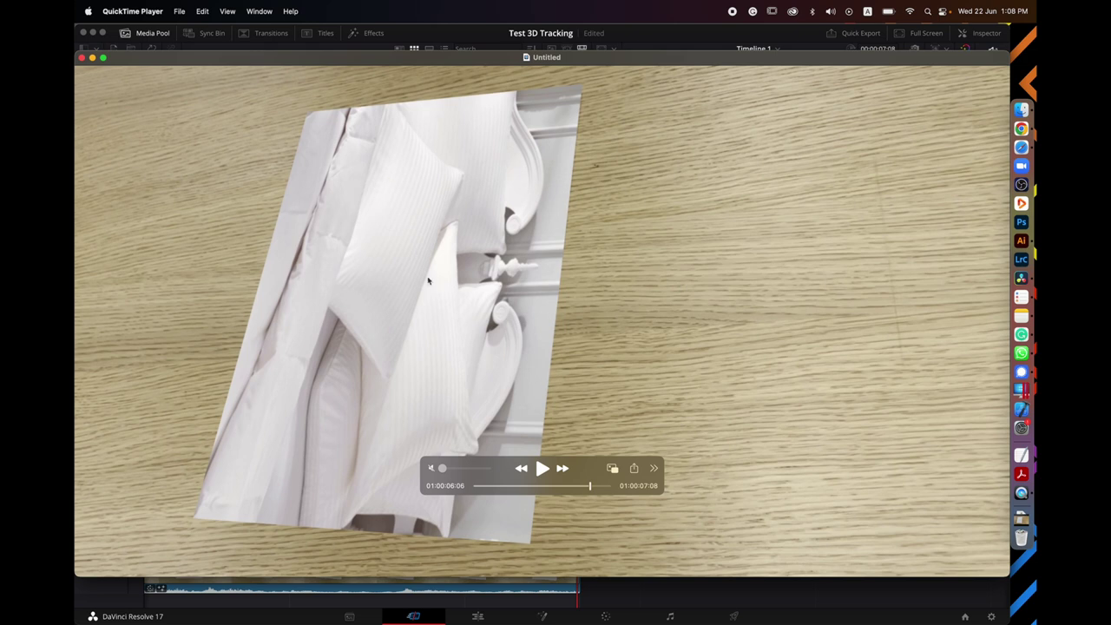
{"action": "left_click", "coordinate": [82, 59]}
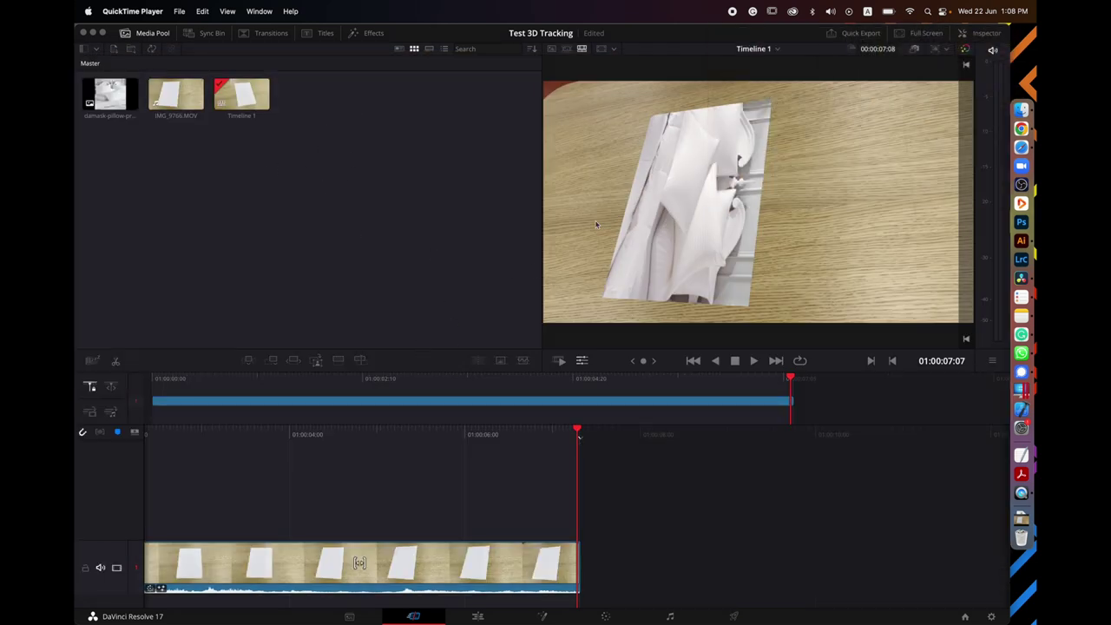
- Return to DaVinci Resolve and delete the pillow image, IMG_9766.MOV and Timeline 1 from the media pool
{"action": "left_click", "coordinate": [498, 137]}
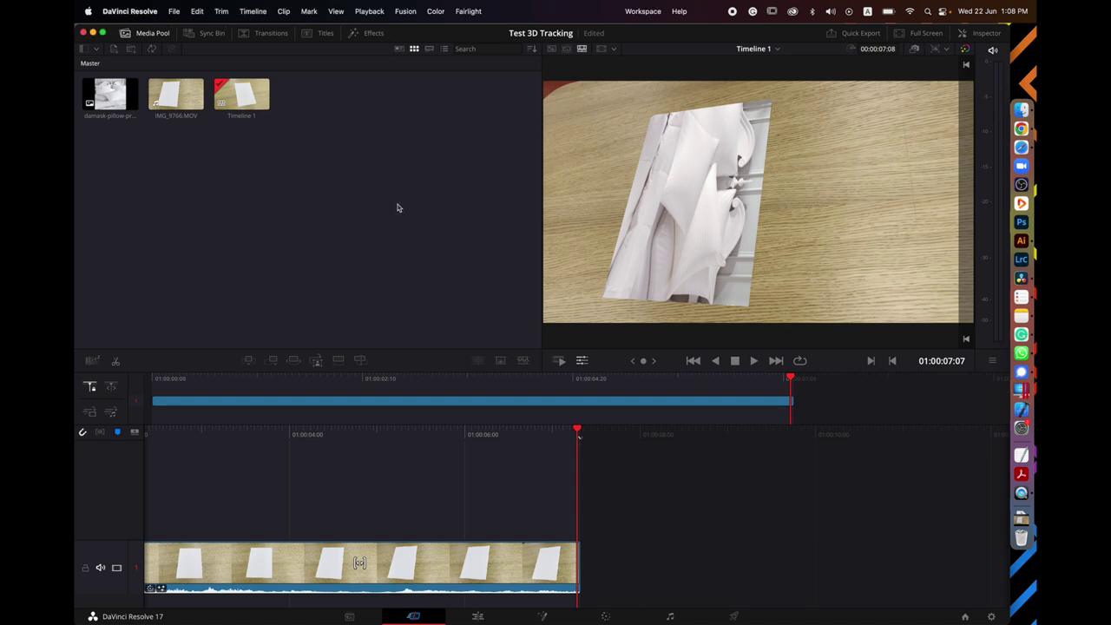
{"action": "left_click_drag", "start_coordinate": [300, 147], "coordinate": [103, 78]}
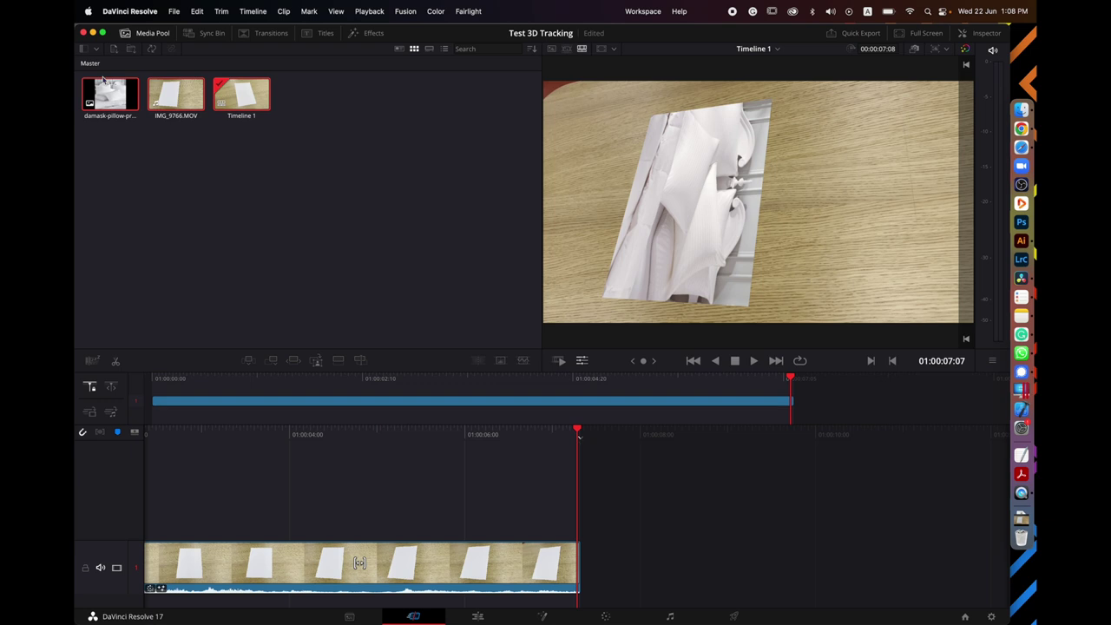
{"action": "key", "text": "Delete"}
{"action": "left_click", "coordinate": [647, 356]}
- Import IMG_9766.MOV into the empty media pool and scrub through it in the source viewer
{"action": "left_click", "coordinate": [1021, 519]}
{"action": "left_click_drag", "start_coordinate": [408, 217], "coordinate": [158, 205]}
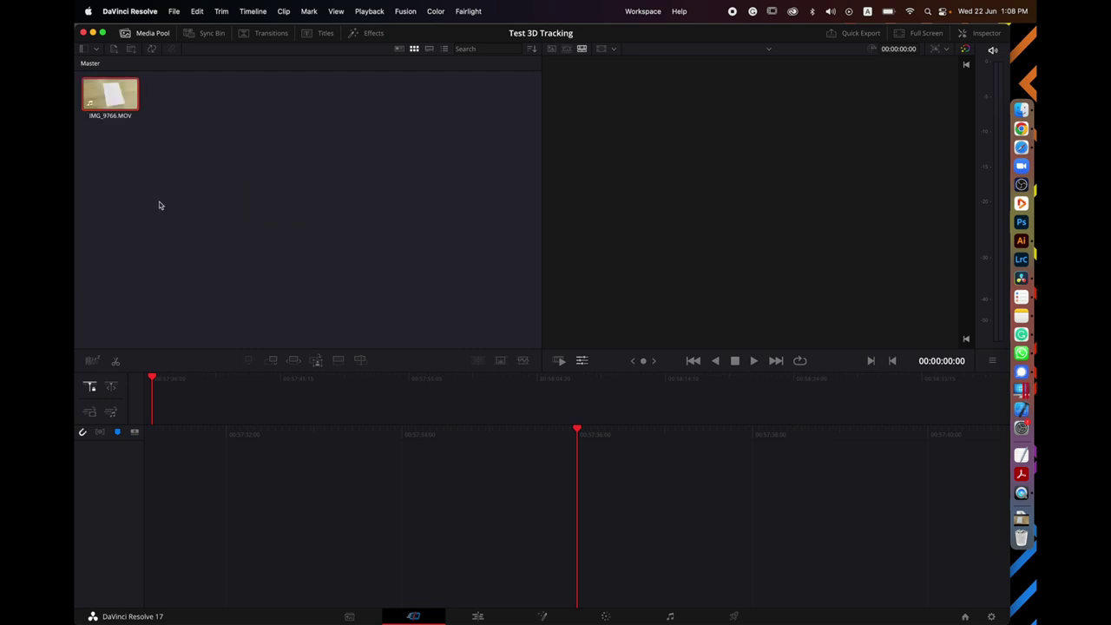
{"action": "left_click", "coordinate": [113, 98]}
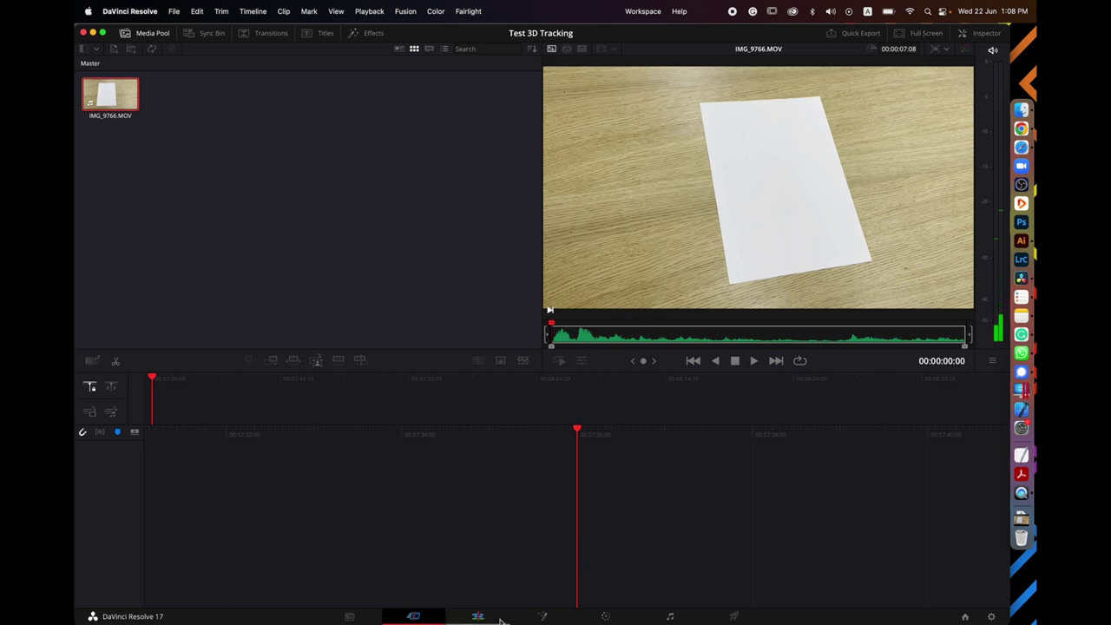
{"action": "left_click_drag", "start_coordinate": [562, 314], "coordinate": [899, 351]}
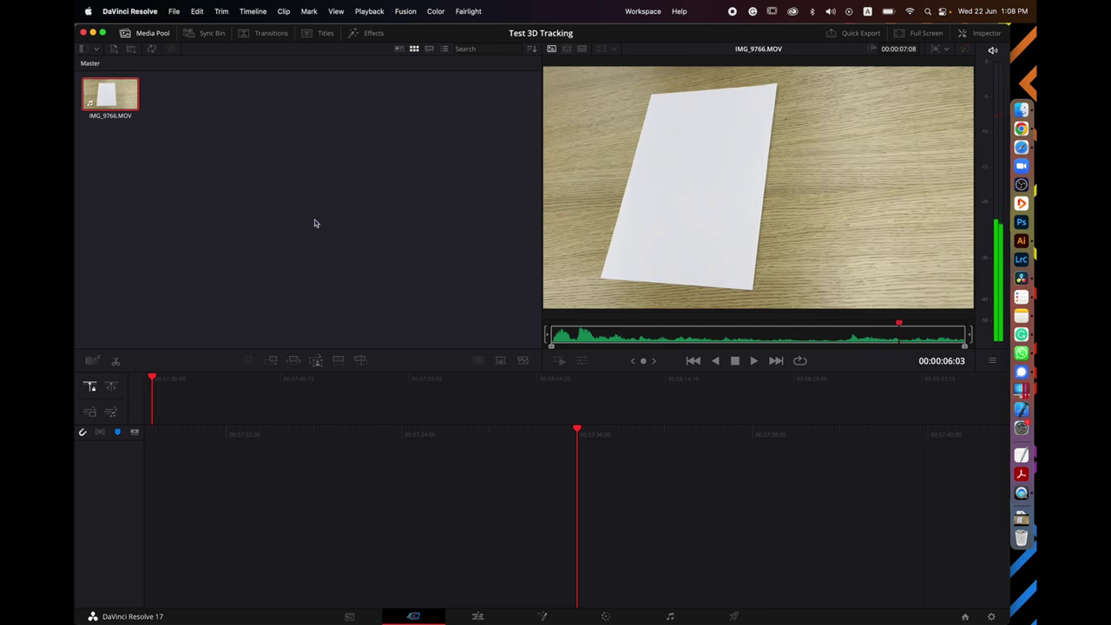
- Create a new timeline named Timeline 1 from the IMG_9766.MOV clip with the default settings
{"action": "right_click", "coordinate": [110, 105]}
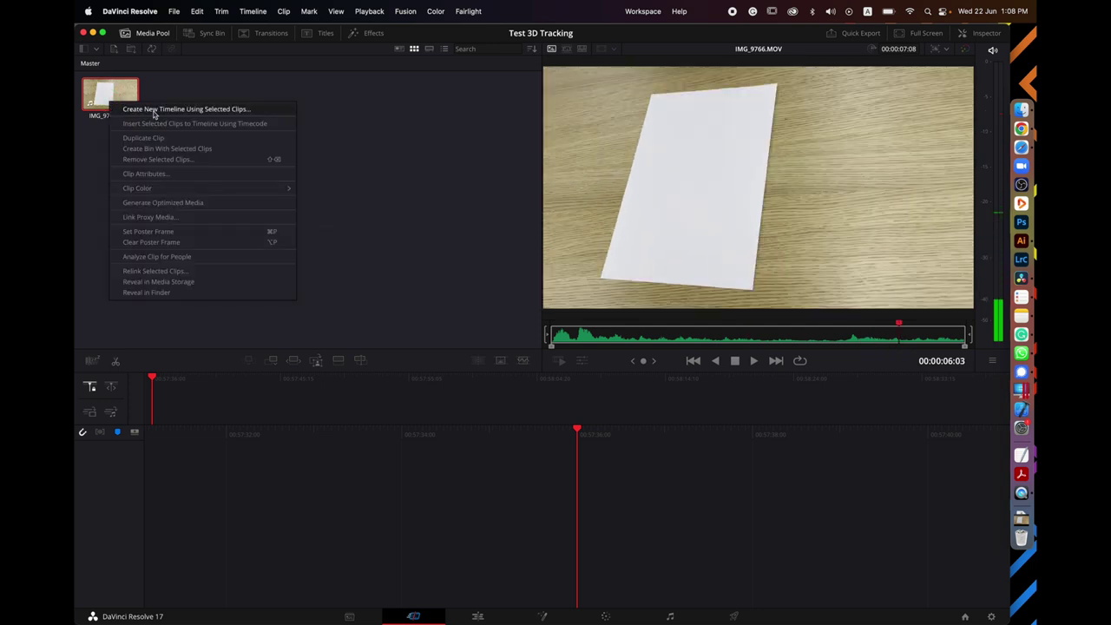
{"action": "left_click", "coordinate": [245, 111]}
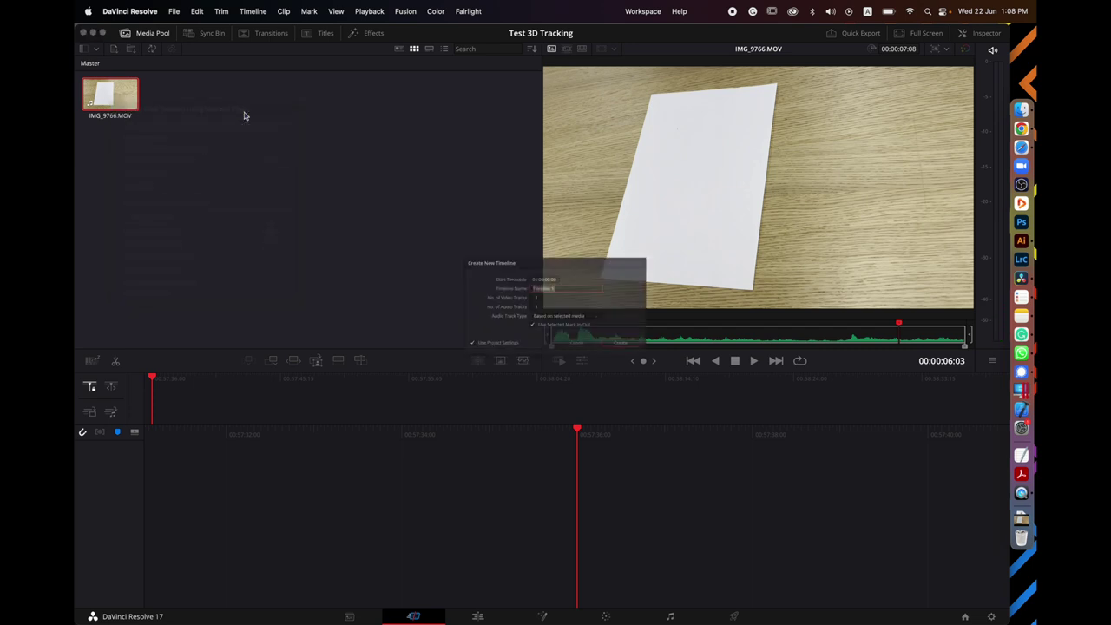
{"action": "left_click", "coordinate": [646, 364]}
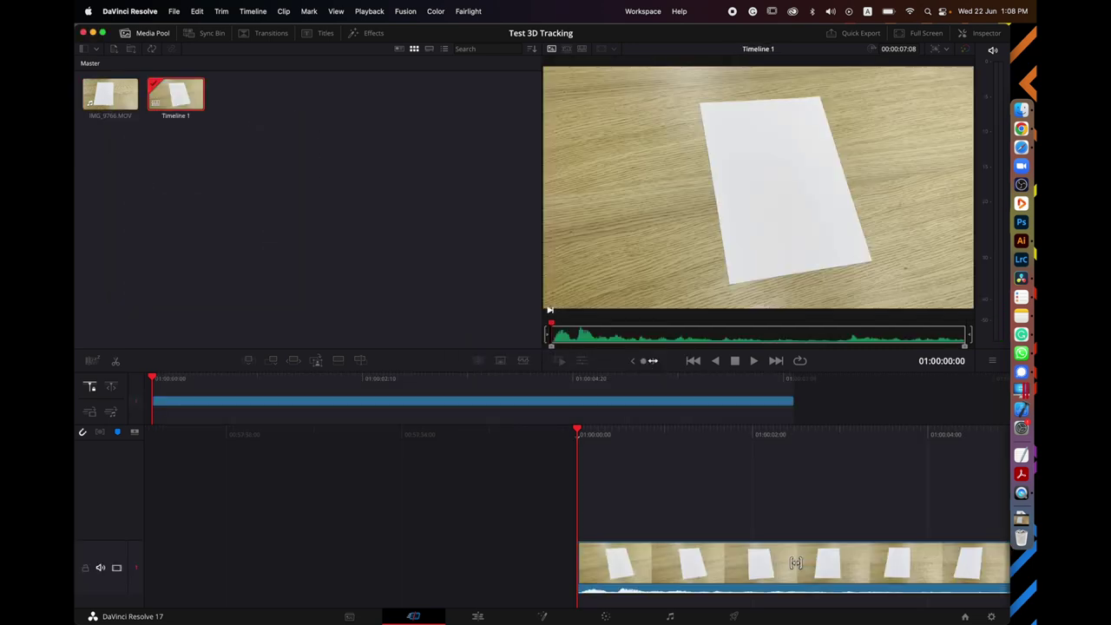
- Show the timeline on the Edit page and mute audio track A1
{"action": "left_click", "coordinate": [477, 616]}
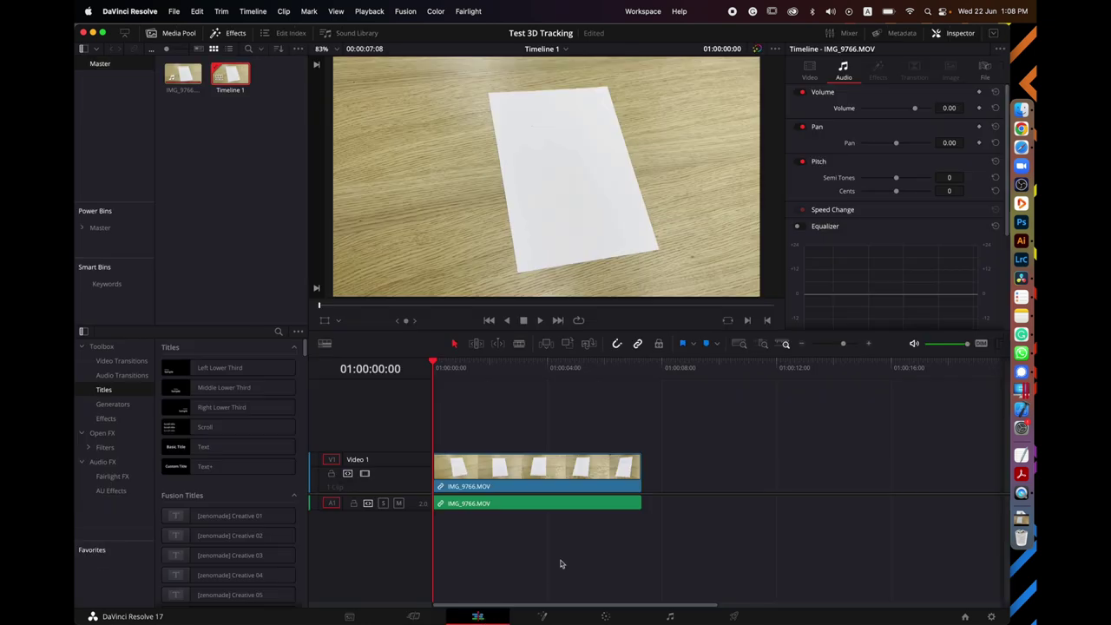
{"action": "left_click", "coordinate": [398, 504]}
{"action": "mouse_move", "coordinate": [455, 368]}
{"action": "left_mouse_down"}
{"action": "mouse_move", "coordinate": [521, 366]}
{"action": "mouse_move", "coordinate": [447, 363]}
{"action": "mouse_move", "coordinate": [643, 371]}
{"action": "mouse_move", "coordinate": [460, 356]}
{"action": "mouse_move", "coordinate": [622, 369]}
{"action": "mouse_move", "coordinate": [431, 367]}
{"action": "mouse_move", "coordinate": [613, 359]}
{"action": "mouse_move", "coordinate": [463, 374]}
{"action": "mouse_move", "coordinate": [441, 369]}
{"action": "mouse_move", "coordinate": [621, 369]}
{"action": "mouse_move", "coordinate": [441, 369]}
{"action": "mouse_move", "coordinate": [440, 356]}
{"action": "left_mouse_up"}
- Open the IMG_9766.MOV clip on Video 1 in the Fusion page at its first frame
{"action": "left_click", "coordinate": [530, 480]}
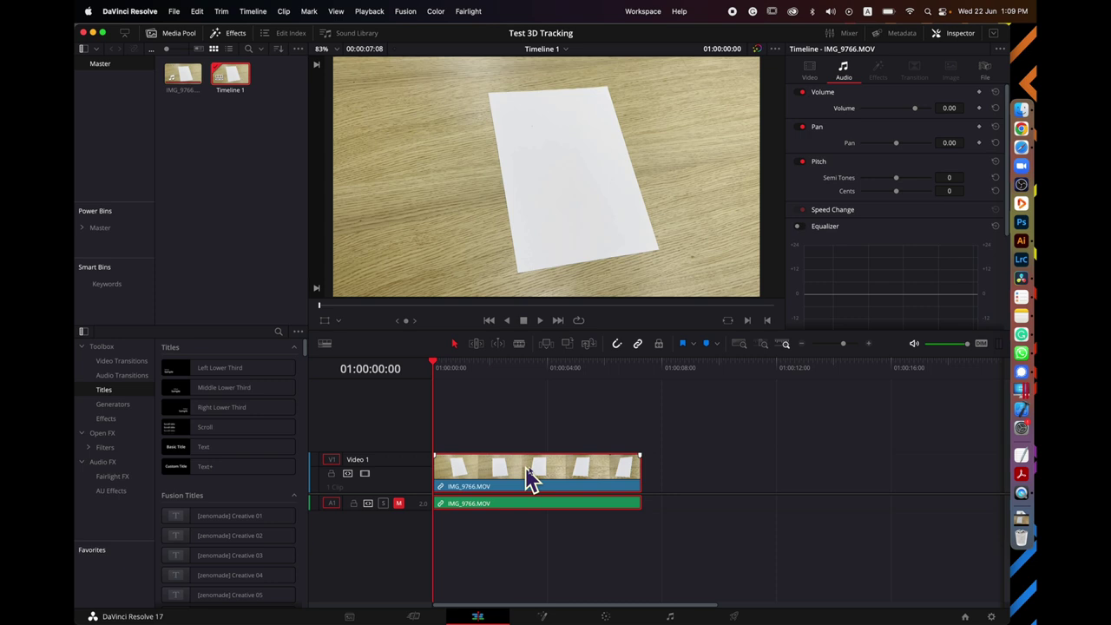
{"action": "left_click", "coordinate": [544, 616]}
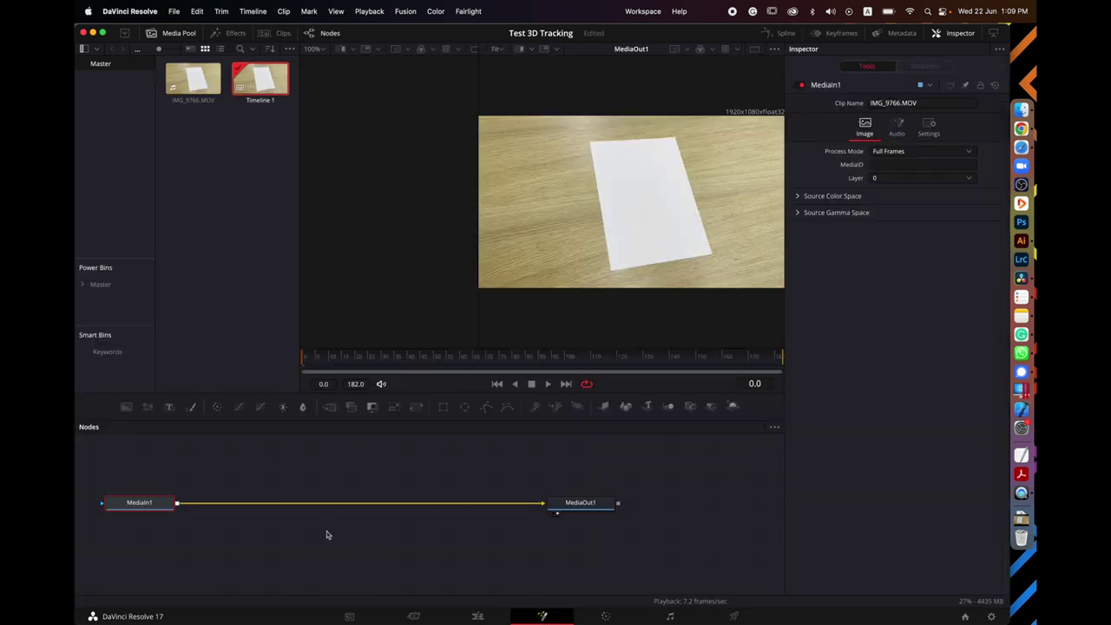
{"action": "left_click_drag", "start_coordinate": [318, 362], "coordinate": [171, 377]}
- Find the Camera Tracker tool by searching for tracker and add it to the node graph
{"action": "key", "text": "shift+space"}
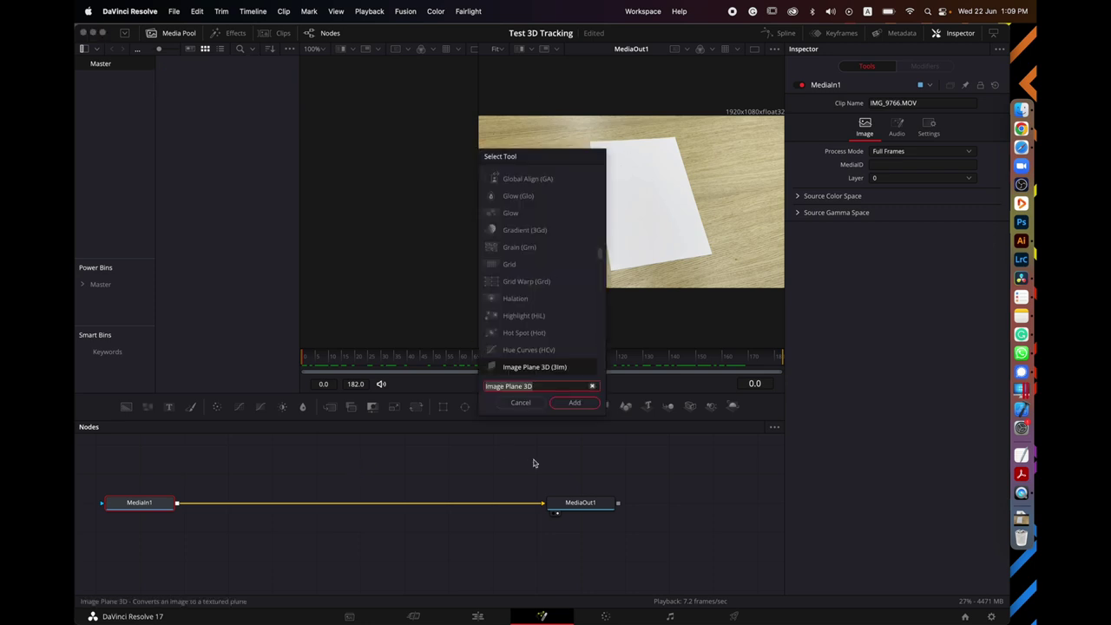
{"action": "type", "text": "tracker"}
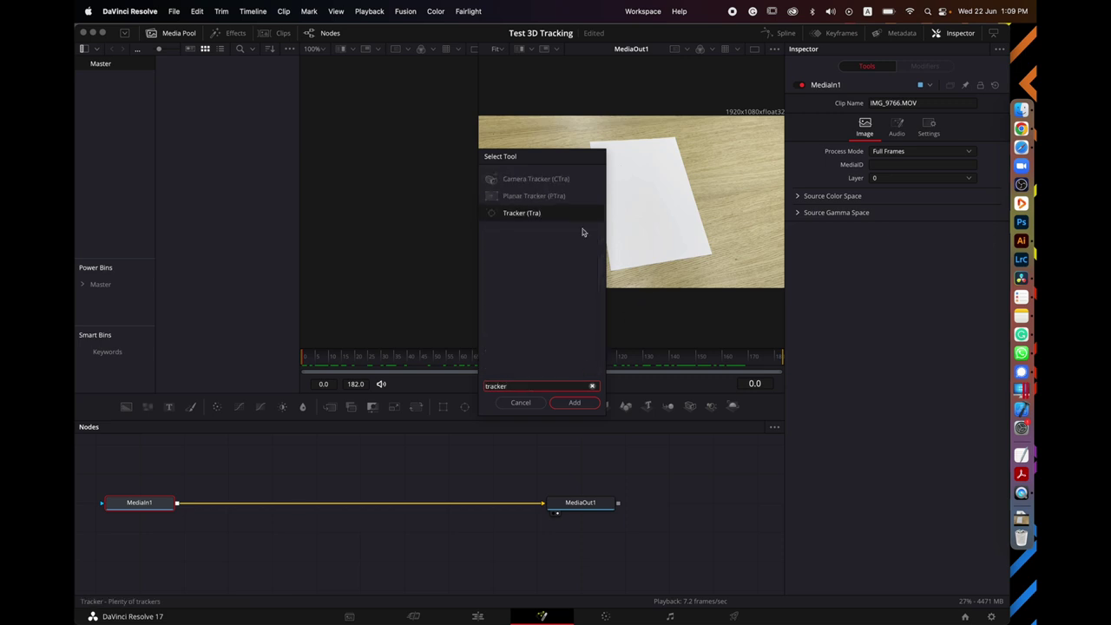
{"action": "left_click", "coordinate": [539, 179]}
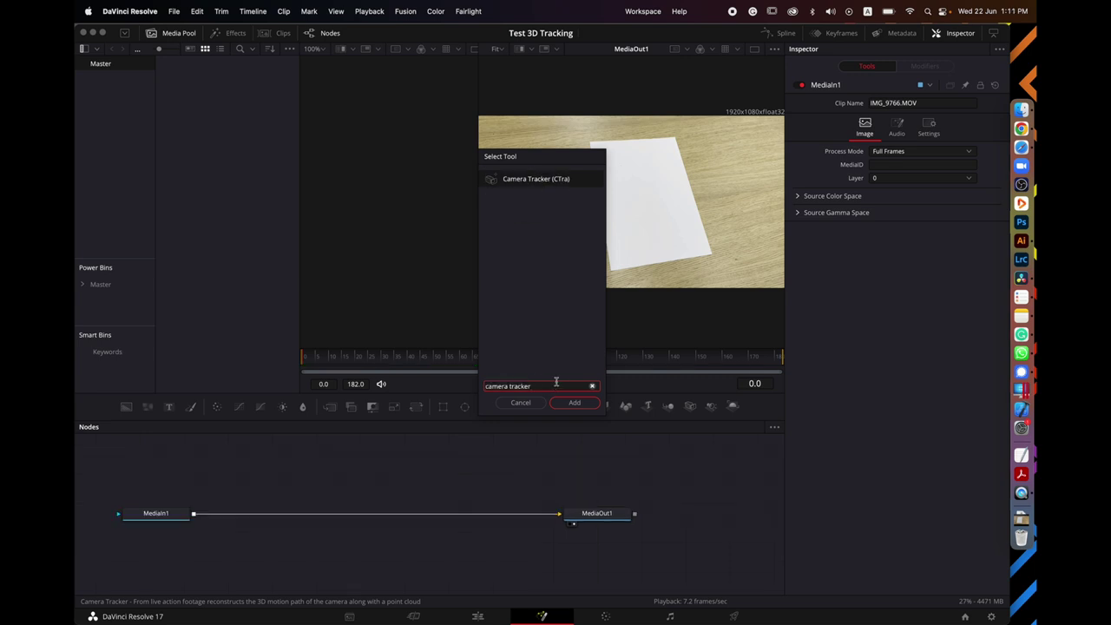
{"action": "left_click", "coordinate": [553, 180]}
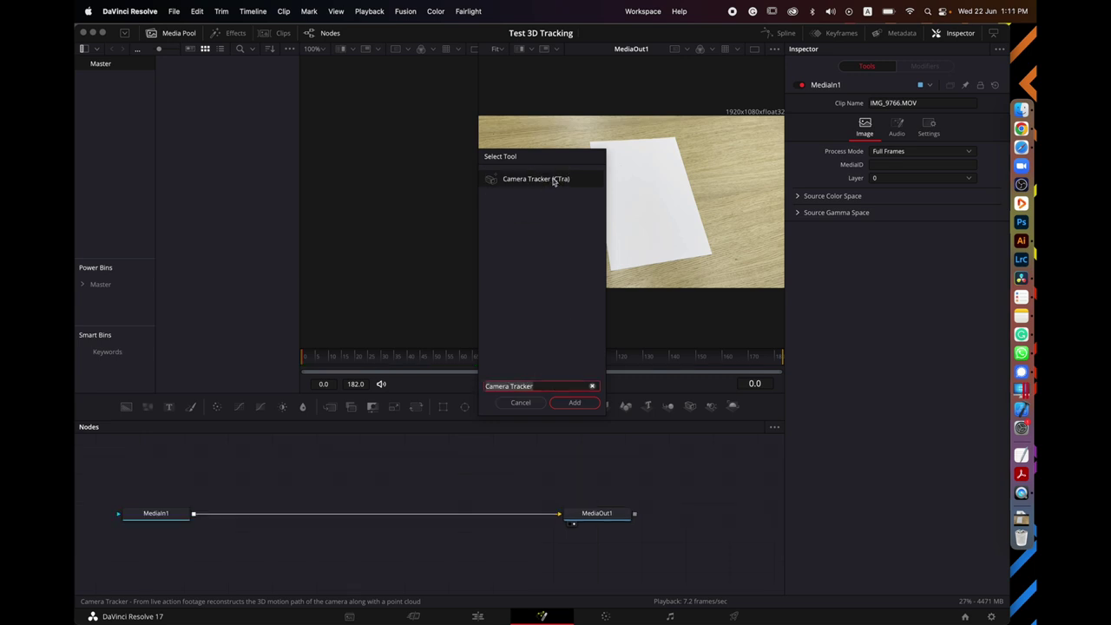
{"action": "left_click", "coordinate": [575, 403]}
- Route MediaIn1 through CameraTracker1 into MediaOut1, replacing the direct connection between the media nodes
{"action": "left_click_drag", "start_coordinate": [449, 477], "coordinate": [404, 487]}
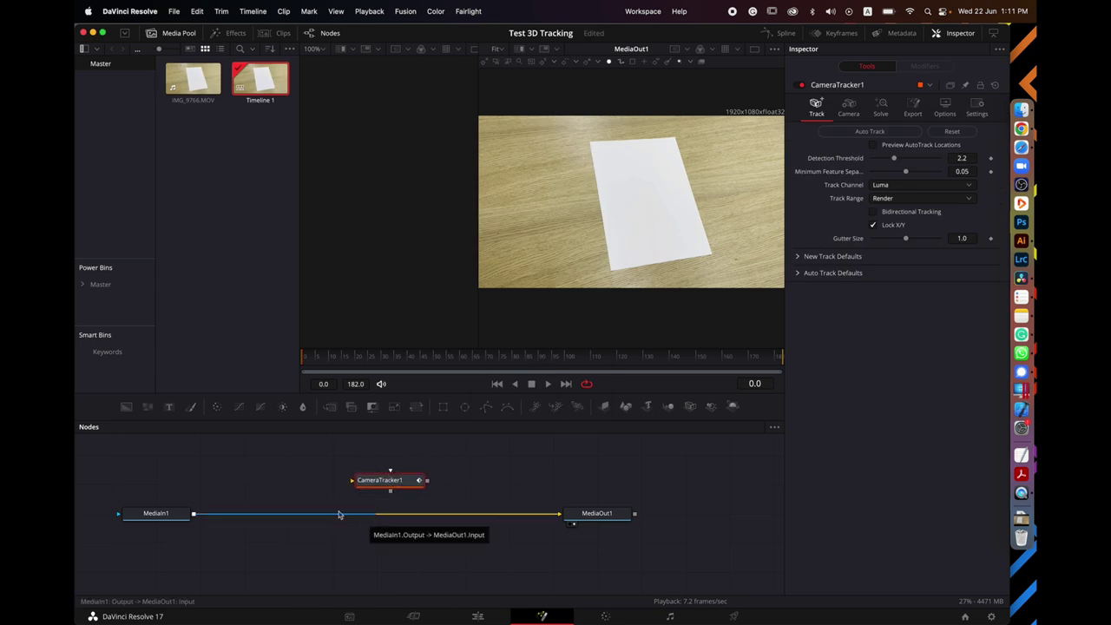
{"action": "mouse_move", "coordinate": [188, 518]}
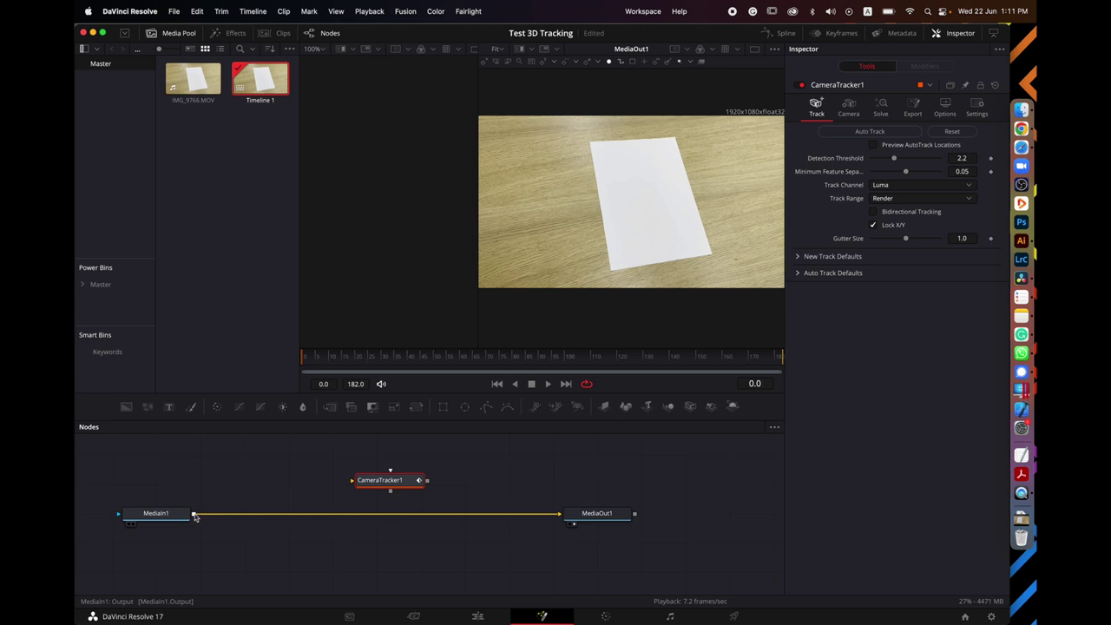
{"action": "left_click_drag", "start_coordinate": [195, 516], "coordinate": [356, 483]}
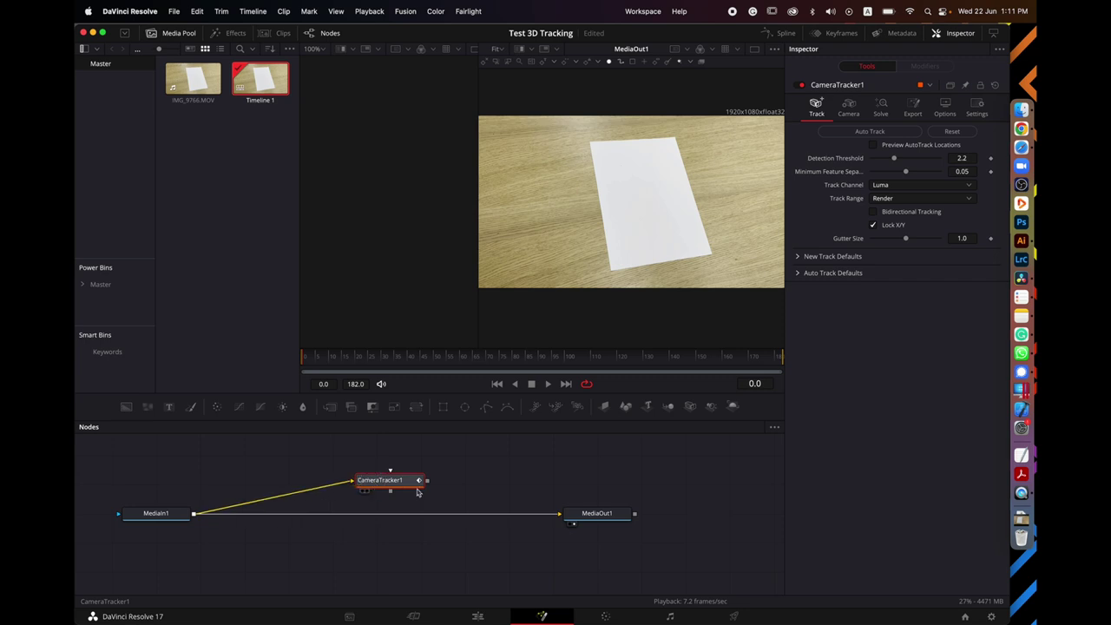
{"action": "left_click_drag", "start_coordinate": [427, 480], "coordinate": [565, 513]}
{"action": "left_click", "coordinate": [519, 514]}
{"action": "key", "text": "Delete"}
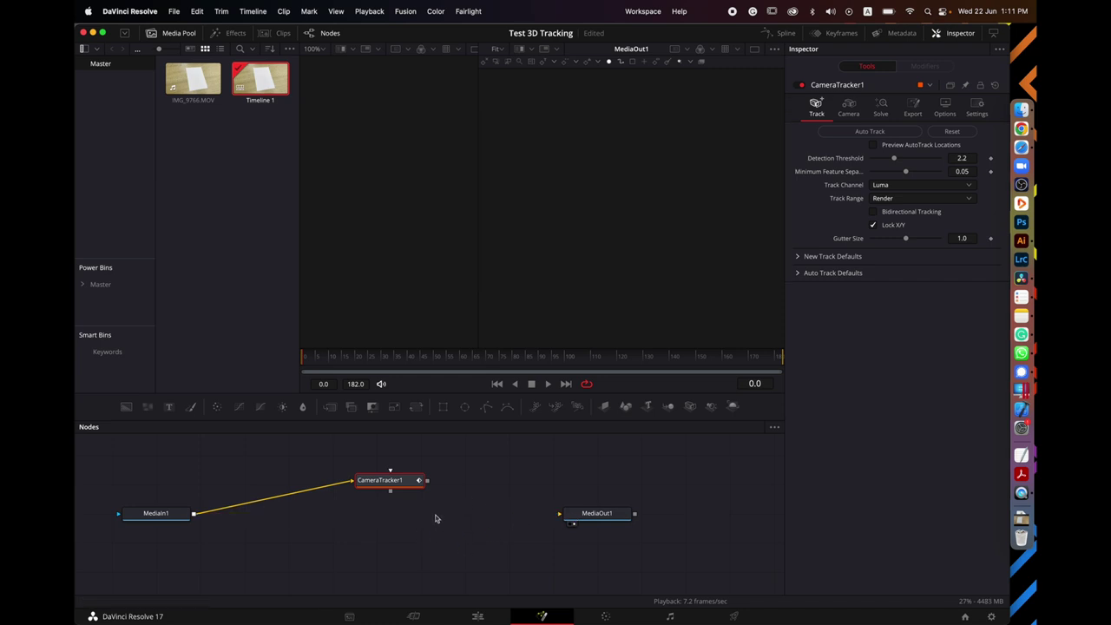
{"action": "left_click_drag", "start_coordinate": [427, 480], "coordinate": [566, 519]}
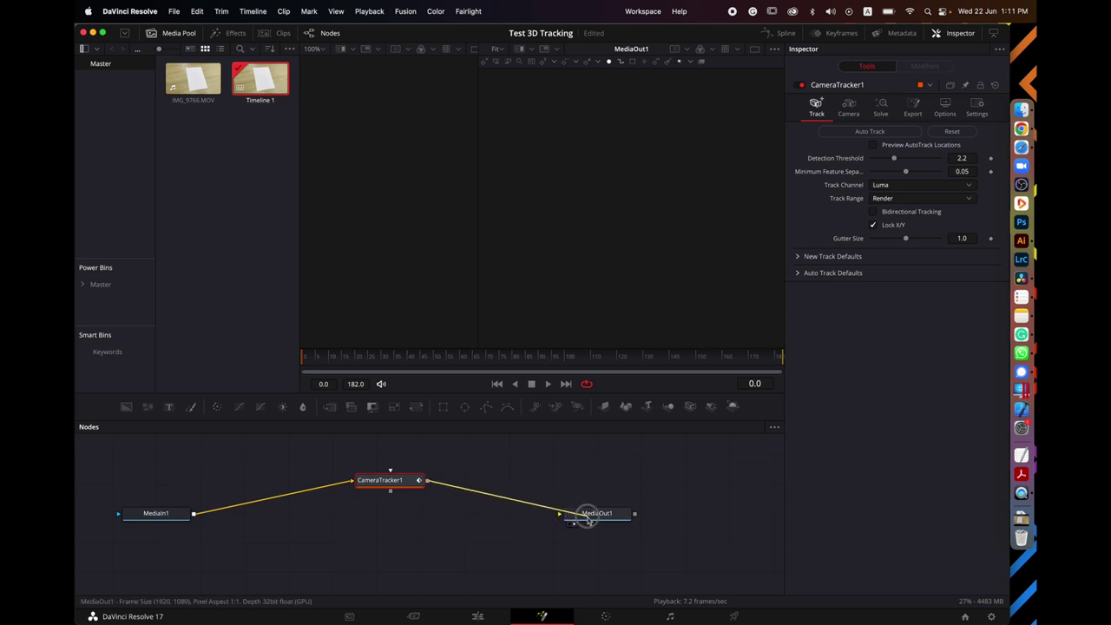
{"action": "left_click", "coordinate": [587, 519]}
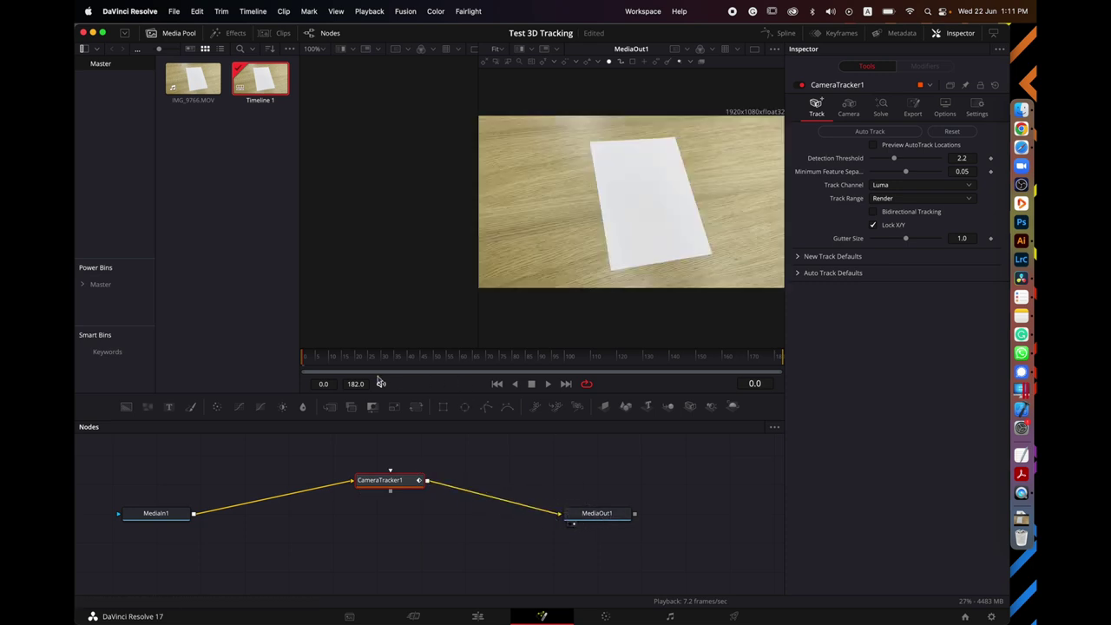
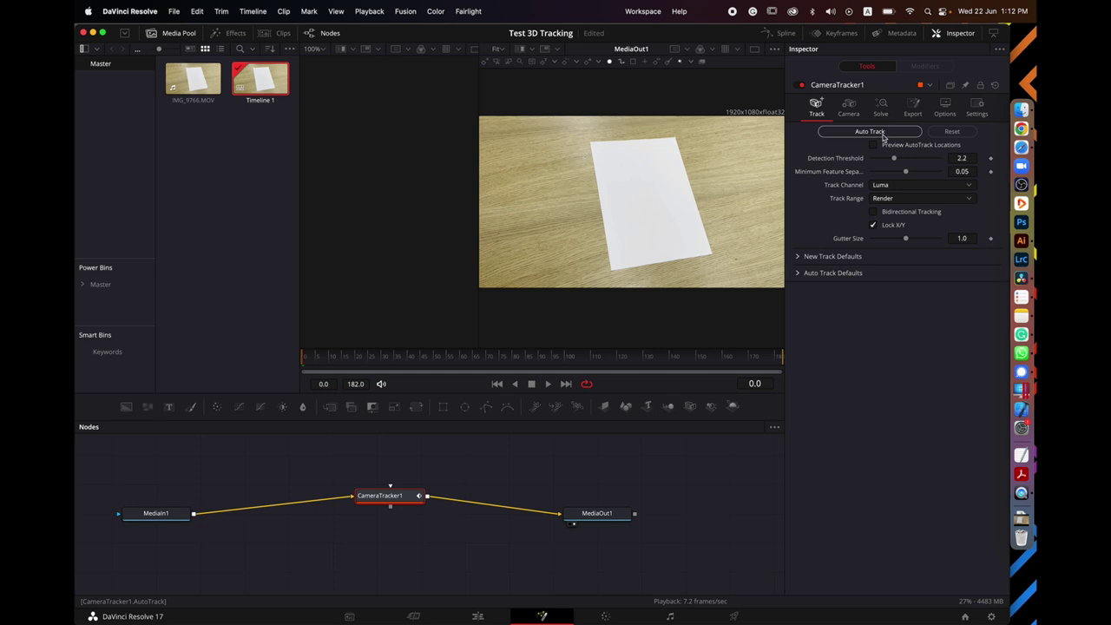
- Run Auto Track on CameraTracker1 over the whole clip with the default tracking settings
{"action": "left_click", "coordinate": [887, 133]}
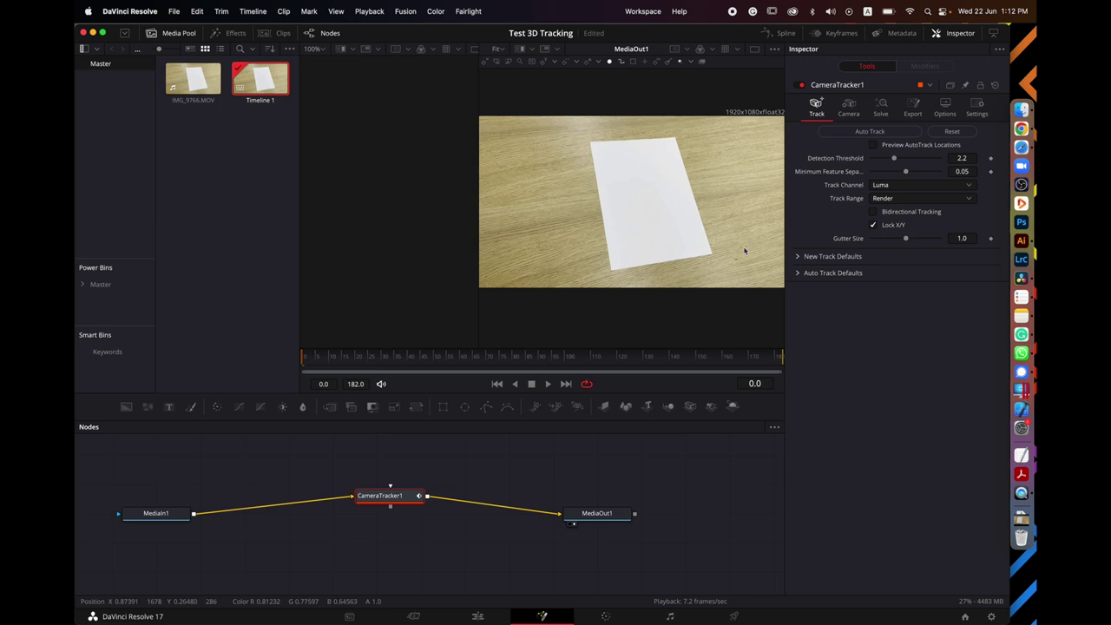
{"action": "left_click", "coordinate": [883, 133]}
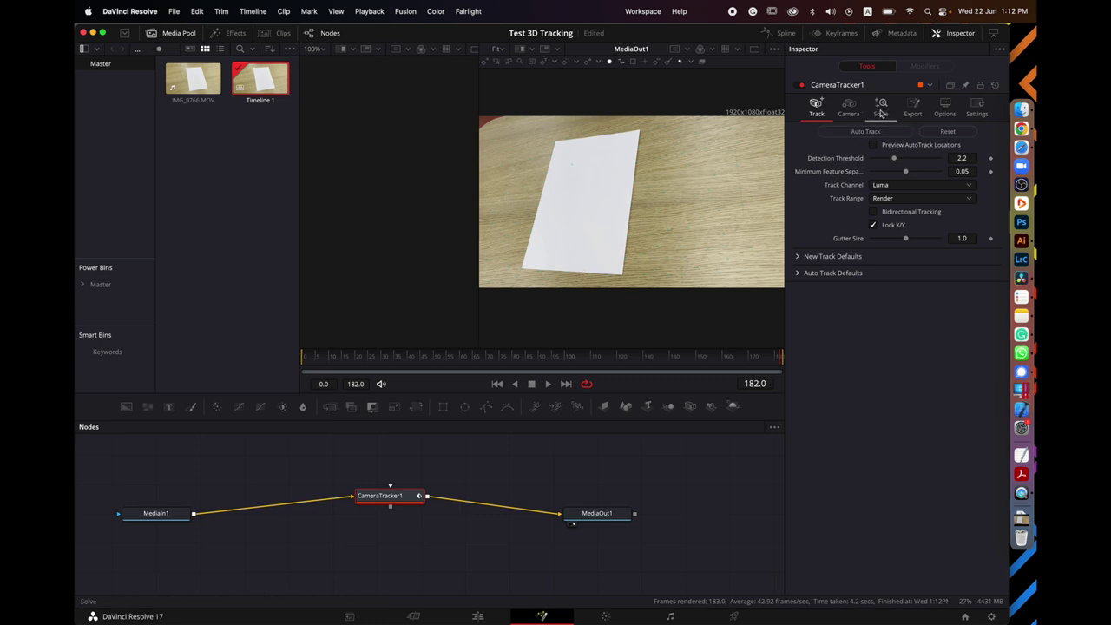
- Solve the camera from the tracked points with the default solve settings and save the project
{"action": "left_click", "coordinate": [880, 111]}
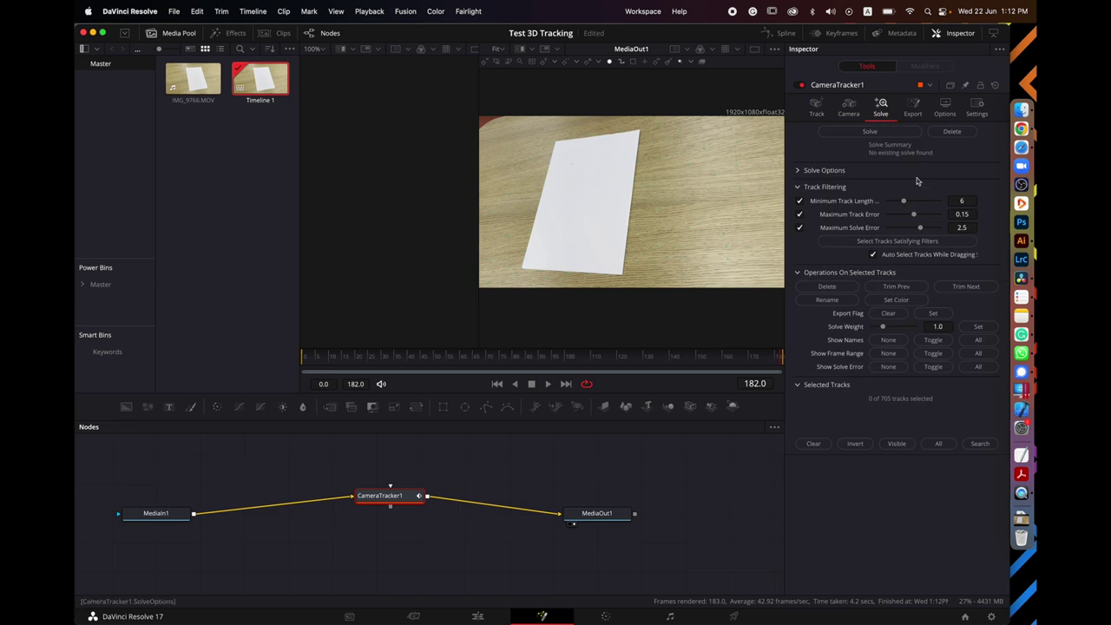
{"action": "left_click", "coordinate": [871, 132]}
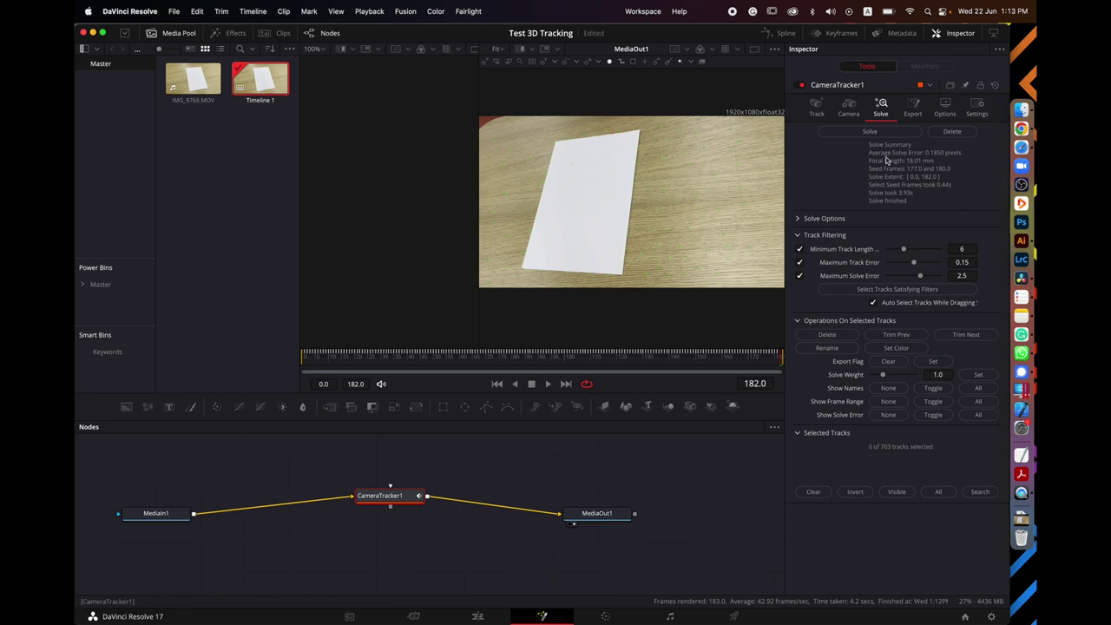
{"action": "key", "text": "super+s"}
- Switch CameraTracker1's 3D Scene Transform for export to Unaligned
{"action": "left_click", "coordinate": [913, 112]}
{"action": "left_click", "coordinate": [952, 115]}
{"action": "left_click", "coordinate": [912, 112]}
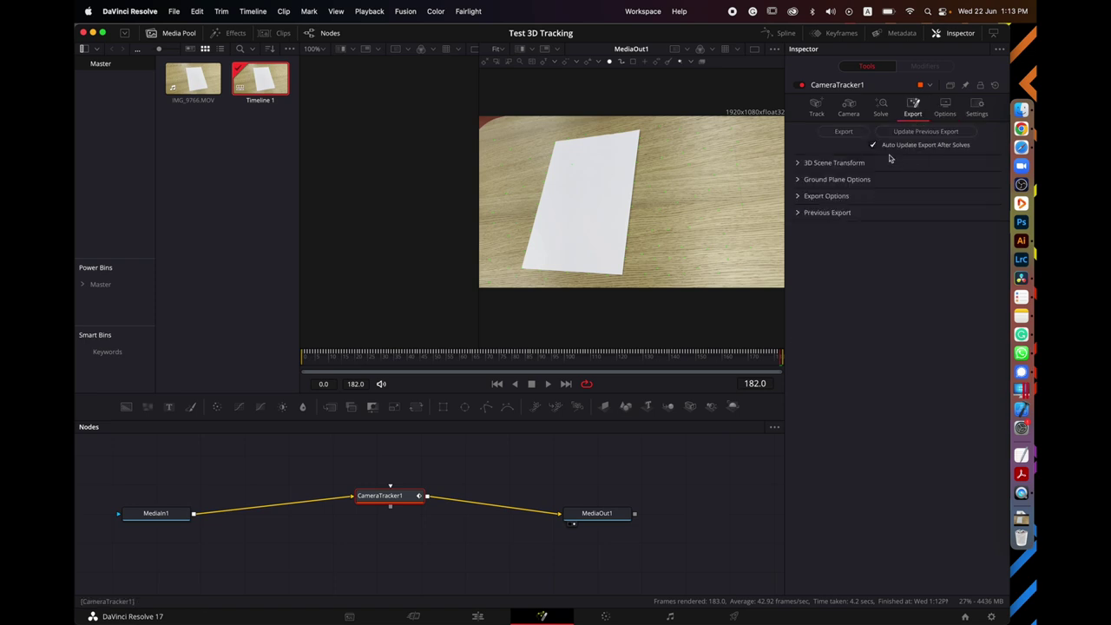
{"action": "left_click", "coordinate": [798, 163]}
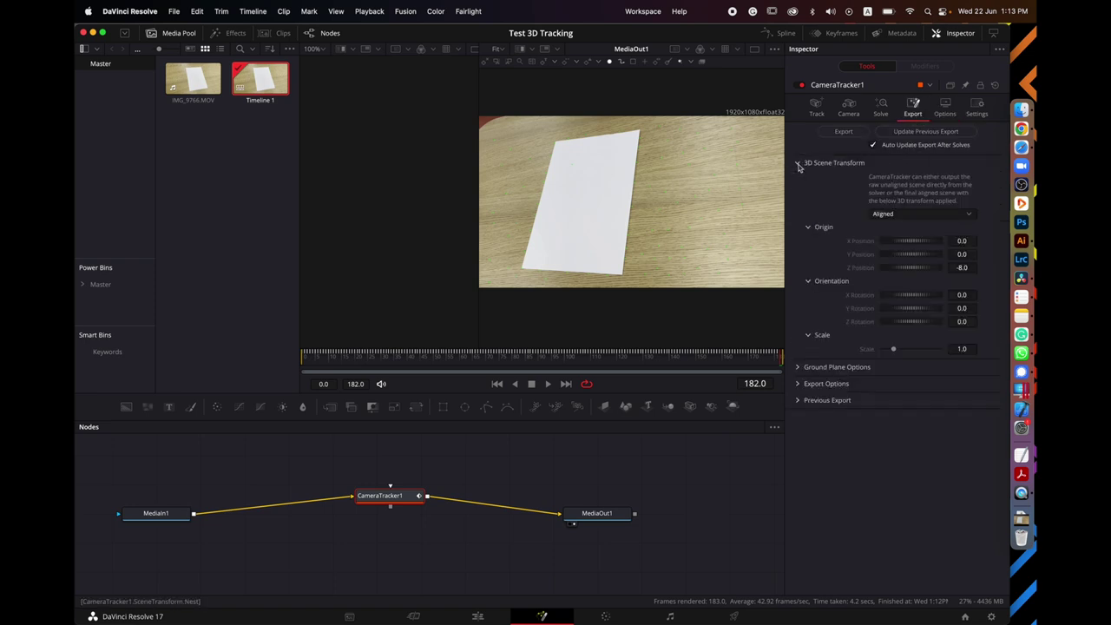
{"action": "left_click", "coordinate": [900, 214]}
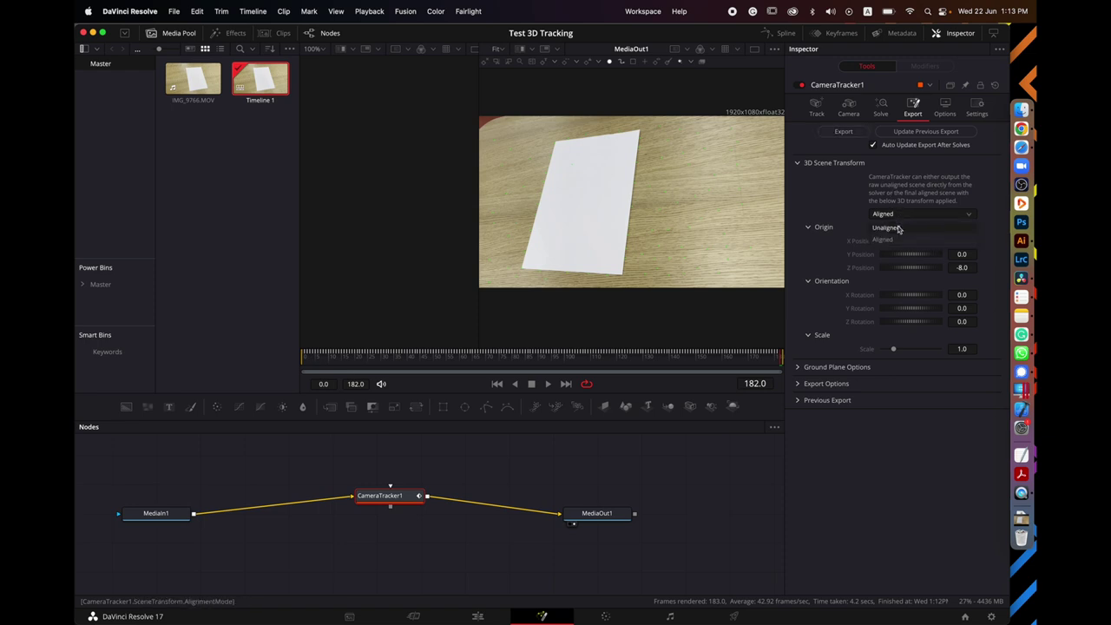
{"action": "left_click", "coordinate": [900, 229]}
- Go to frame 68 and select the tracking points on and around the paper sheet in the viewer
{"action": "left_click_drag", "start_coordinate": [519, 361], "coordinate": [478, 358]}
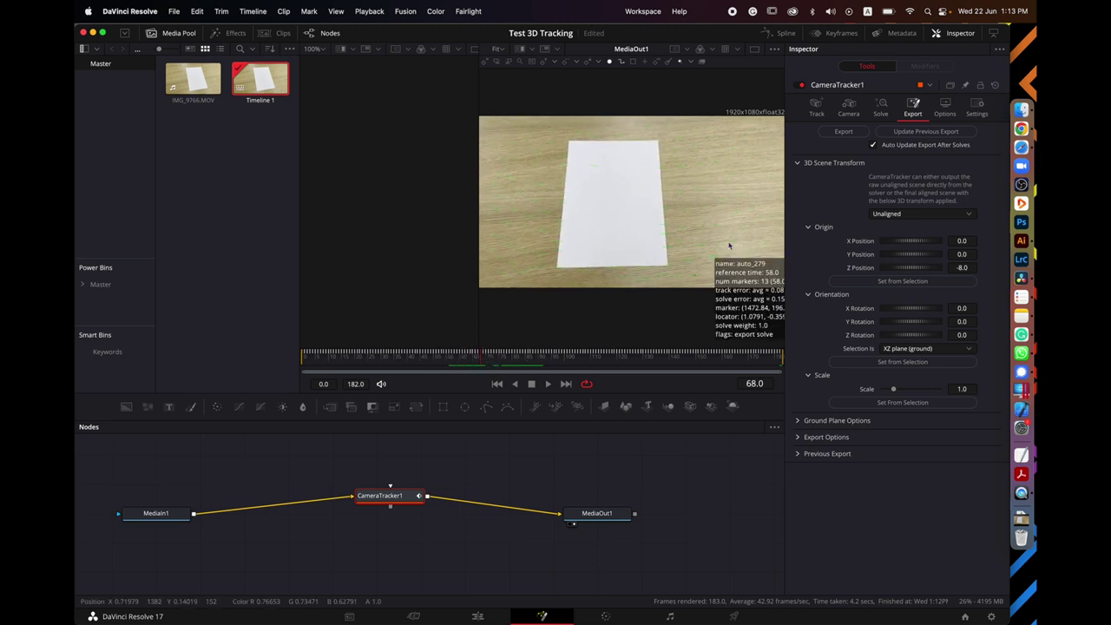
{"action": "left_click_drag", "start_coordinate": [559, 139], "coordinate": [673, 274]}
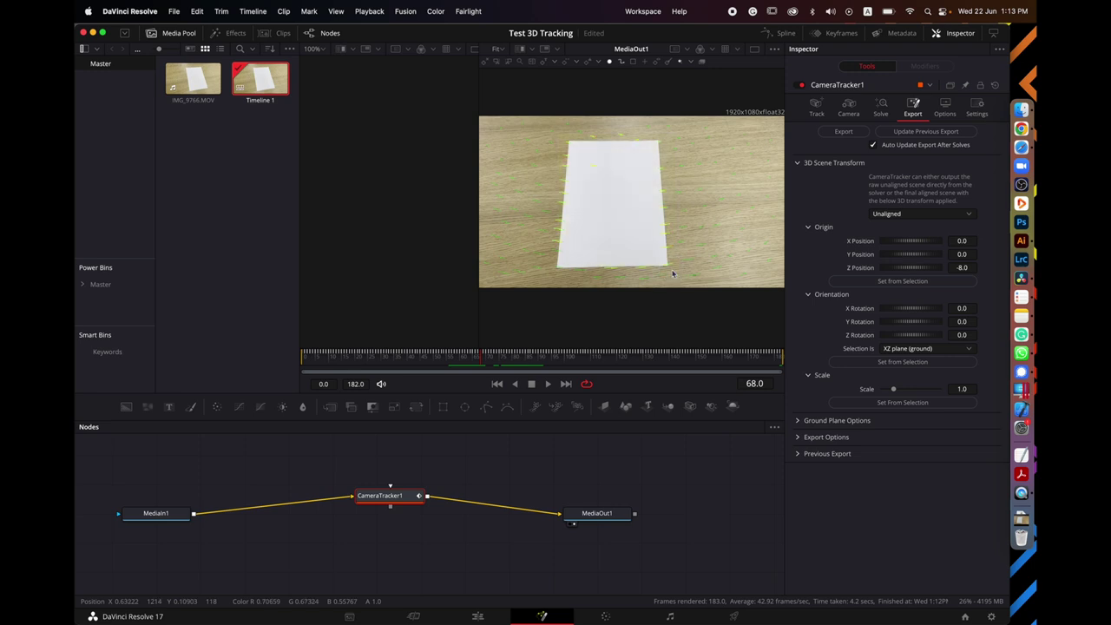
{"action": "left_click_drag", "start_coordinate": [586, 276], "coordinate": [550, 251]}
- Set the scene's origin and XZ ground-plane orientation from the selected points, and return the 3D Scene Transform to Aligned
{"action": "left_click", "coordinate": [903, 282]}
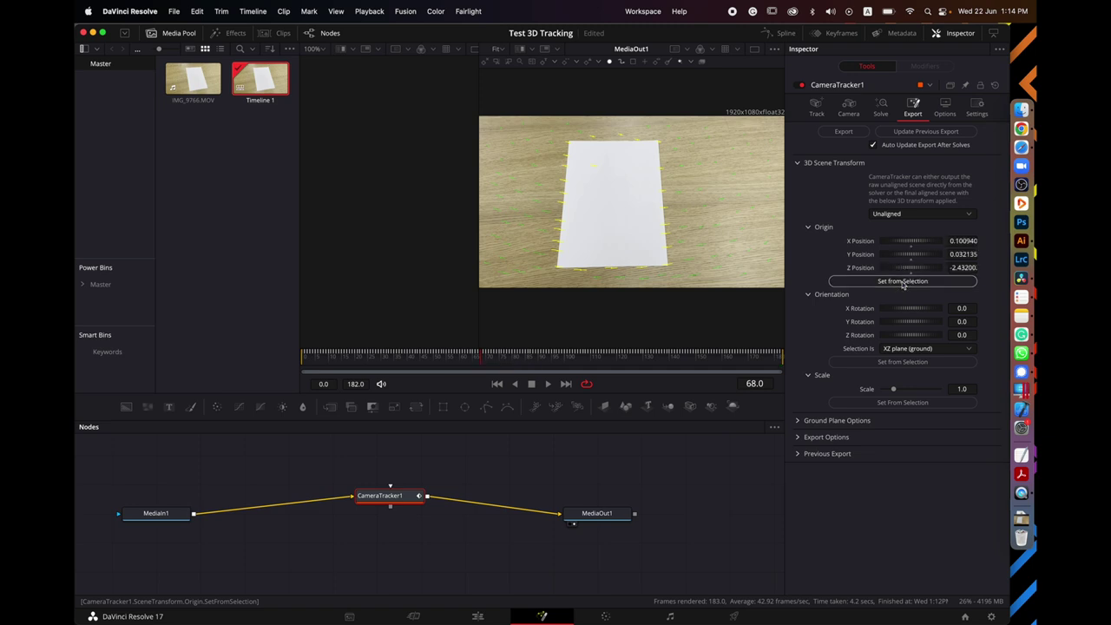
{"action": "left_click", "coordinate": [903, 362]}
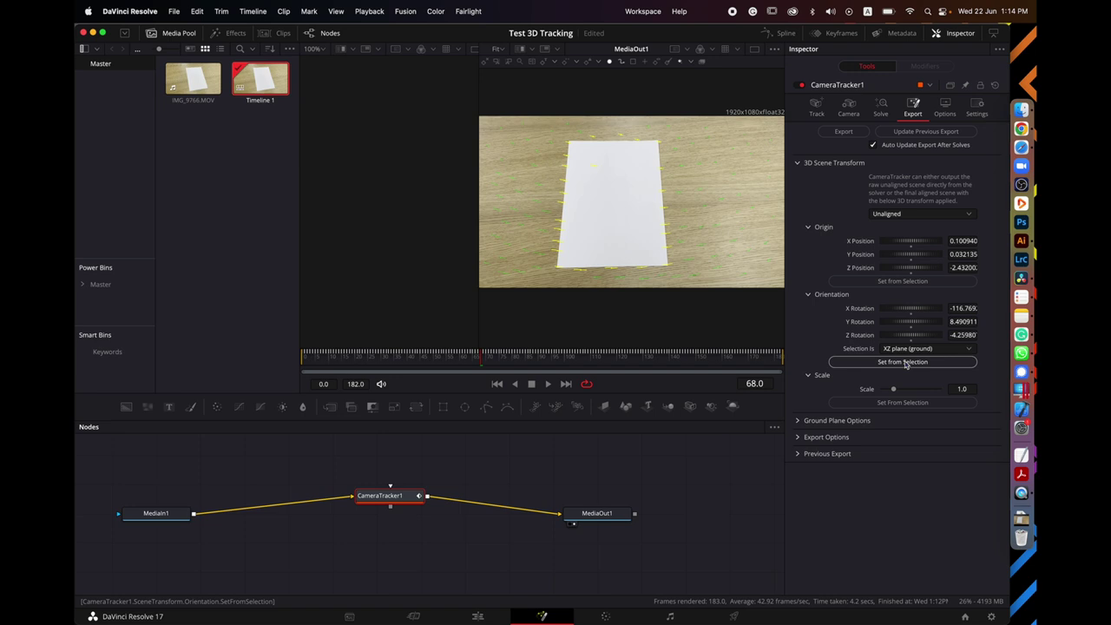
{"action": "left_click", "coordinate": [902, 215]}
{"action": "left_click", "coordinate": [887, 241]}
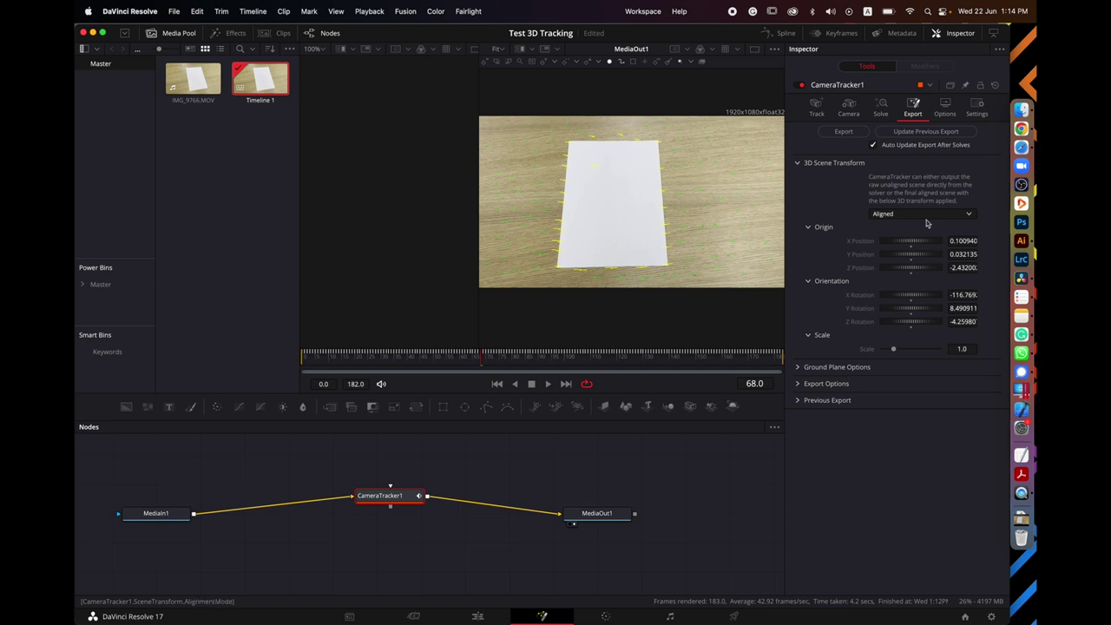
- Export the aligned scene as 3D nodes placed clear of the original chain, and delete CameraTracker1
{"action": "left_click", "coordinate": [845, 132]}
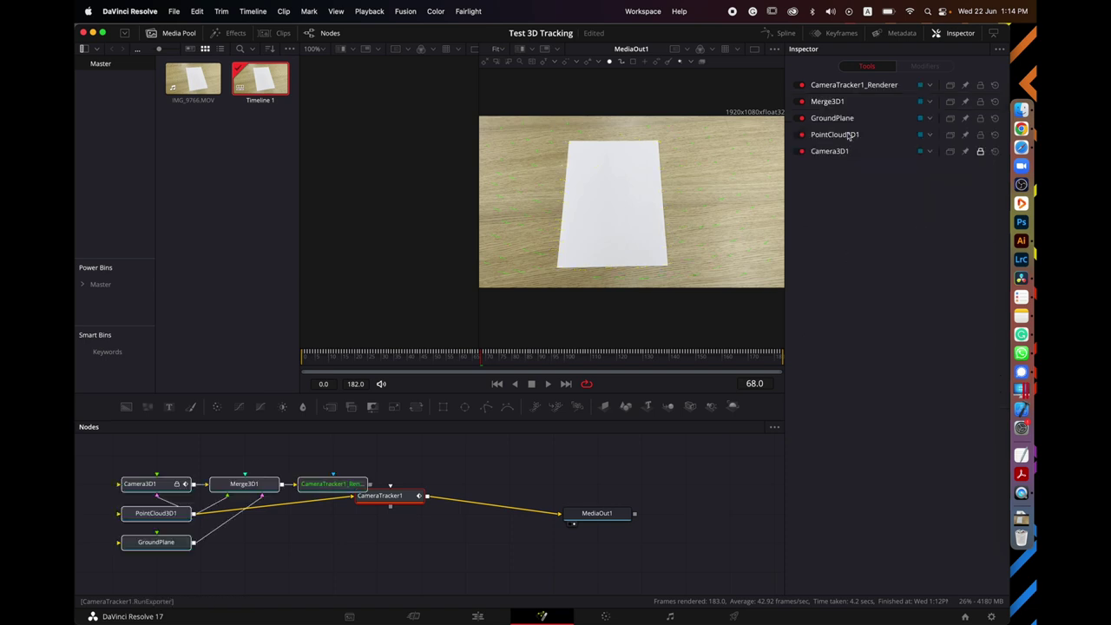
{"action": "left_click_drag", "start_coordinate": [249, 477], "coordinate": [401, 539]}
{"action": "left_click", "coordinate": [399, 537]}
{"action": "scroll", "coordinate": [392, 535], "scroll_direction": "down", "scroll_amount": 3}
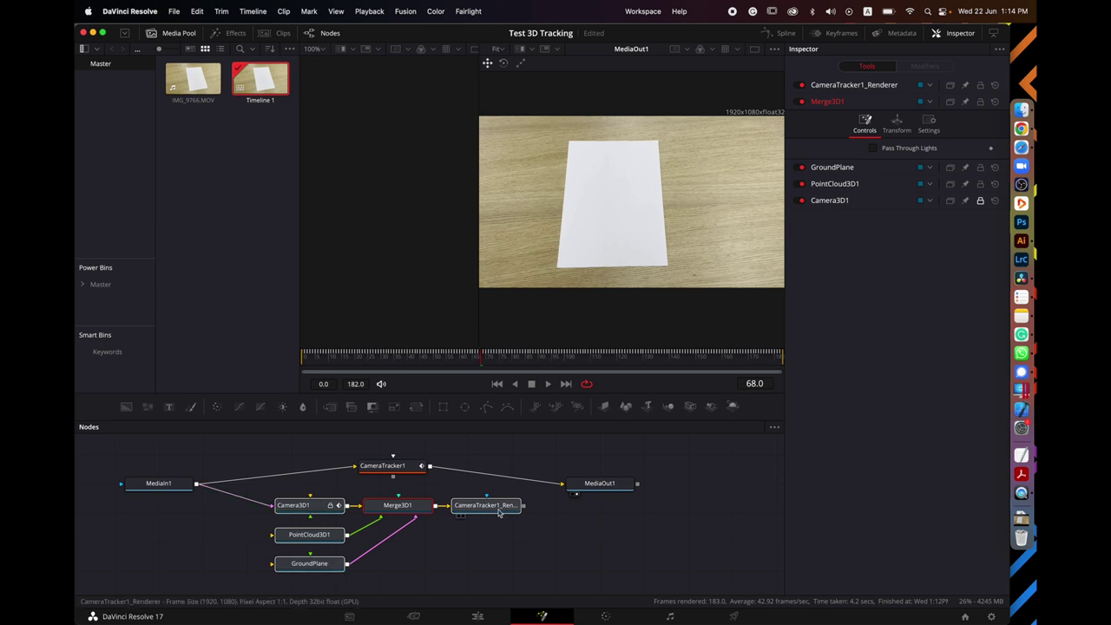
{"action": "left_click", "coordinate": [393, 471]}
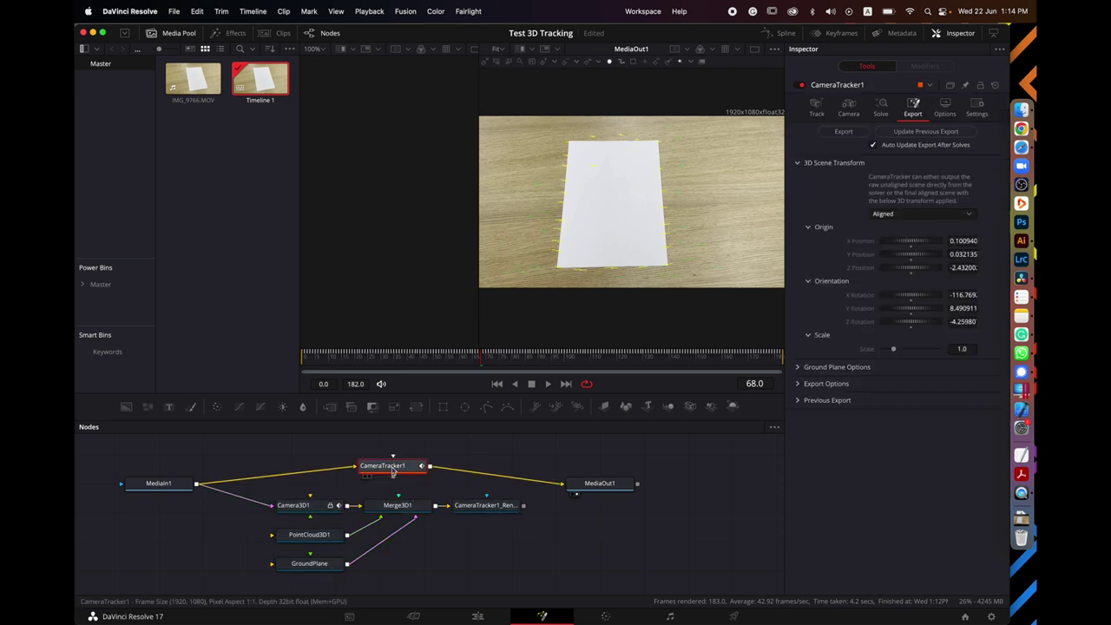
{"action": "key", "text": "Delete"}
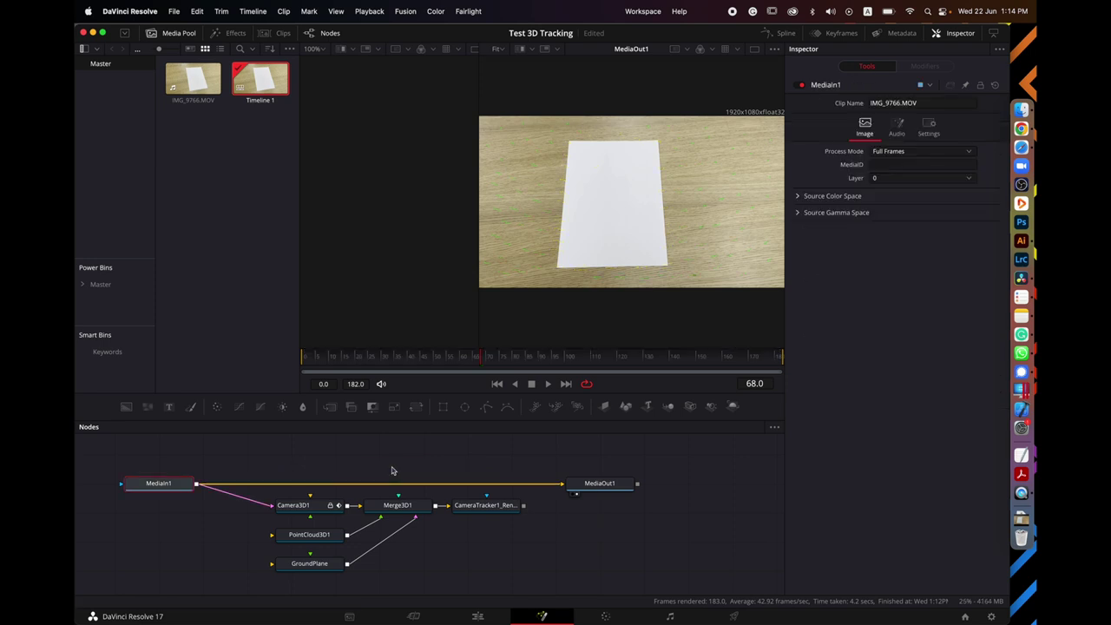
- Feed MediaOut1 from CameraTracker1_Renderer instead of MediaIn1, and disconnect GroundPlane from Merge3D1
{"action": "mouse_move", "coordinate": [390, 486]}
{"action": "left_mouse_down"}
{"action": "mouse_move", "coordinate": [397, 478]}
{"action": "mouse_move", "coordinate": [396, 489]}
{"action": "left_mouse_up"}
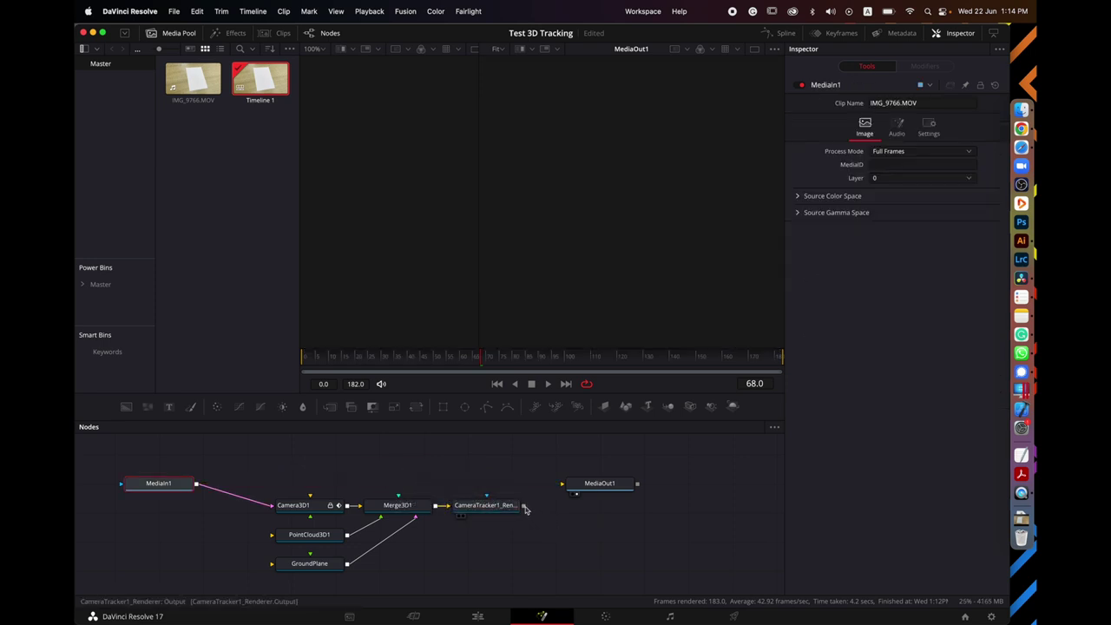
{"action": "left_click_drag", "start_coordinate": [522, 505], "coordinate": [562, 484]}
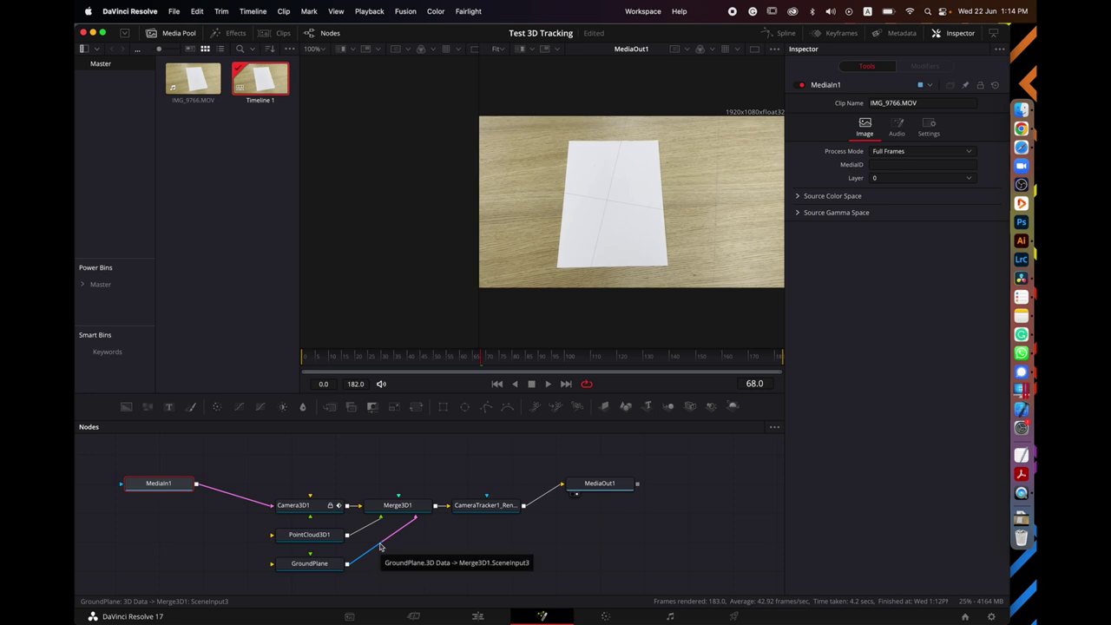
{"action": "left_click", "coordinate": [314, 565]}
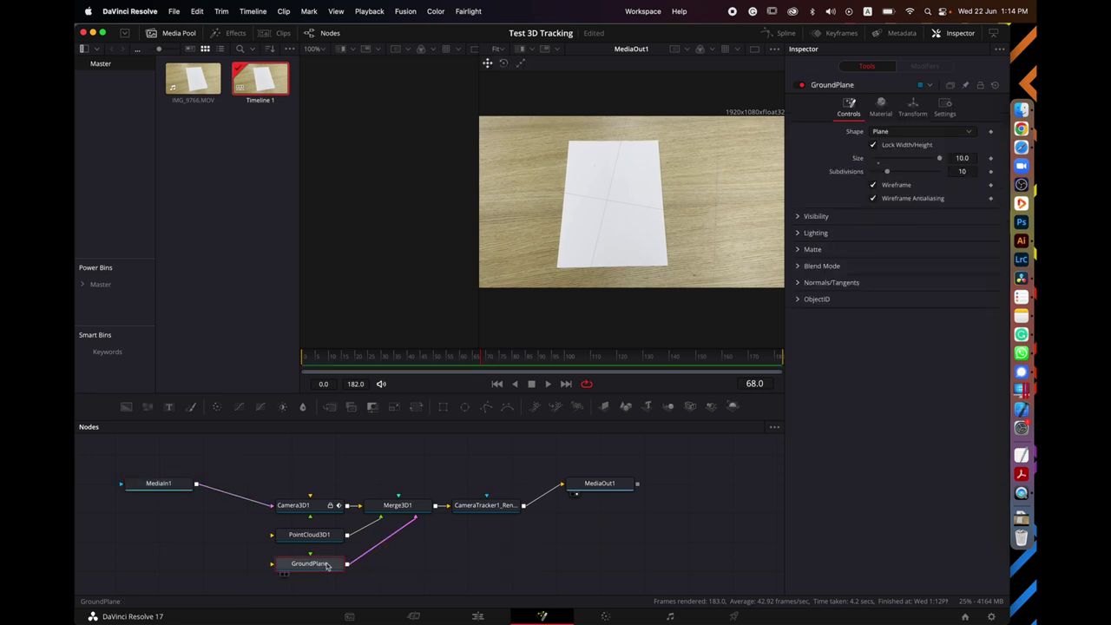
{"action": "left_click_drag", "start_coordinate": [398, 529], "coordinate": [406, 537]}
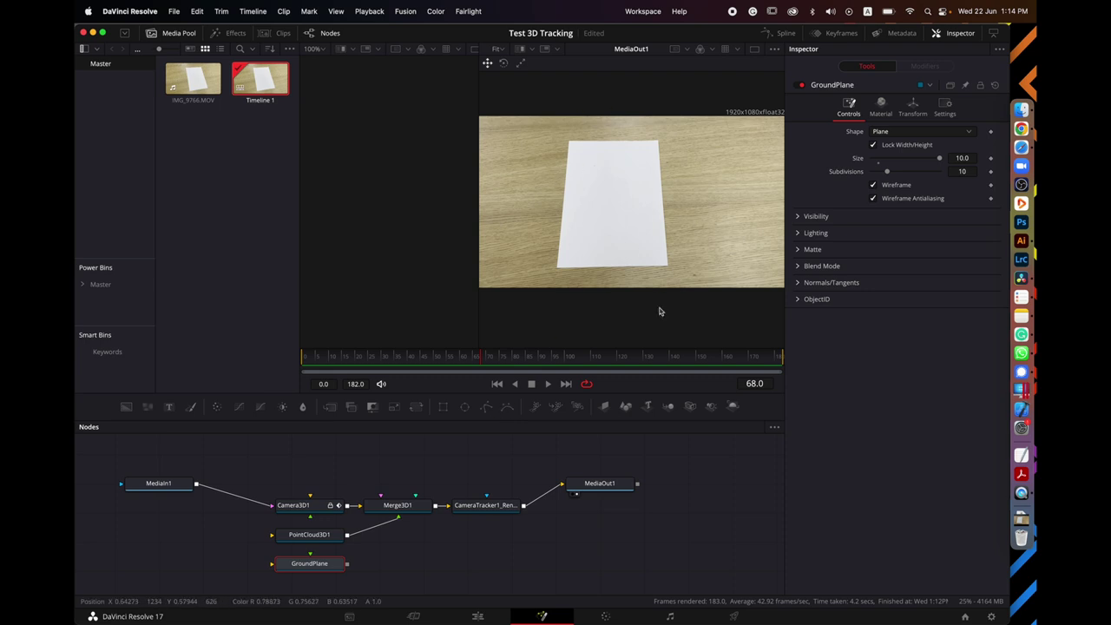
- Display PointCloud3D1 in the viewer, seen from above, and select the cloud points that outline the paper
{"action": "left_click", "coordinate": [300, 534]}
{"action": "left_click", "coordinate": [311, 538]}
{"action": "left_click_drag", "start_coordinate": [312, 538], "coordinate": [631, 216]}
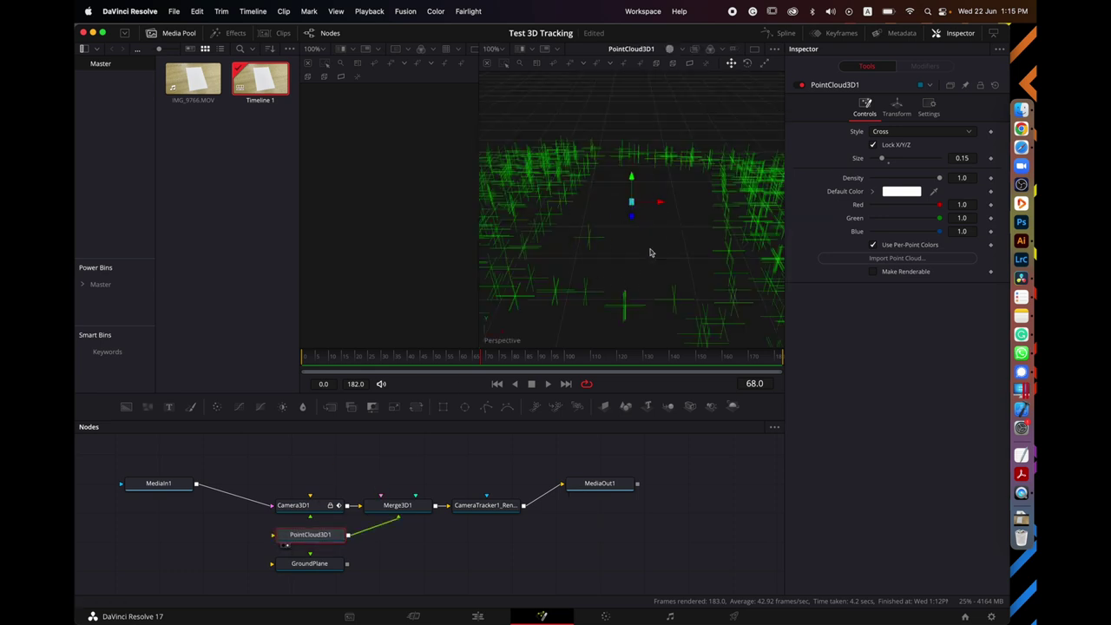
{"action": "left_click_drag", "start_coordinate": [649, 252], "coordinate": [651, 252]}
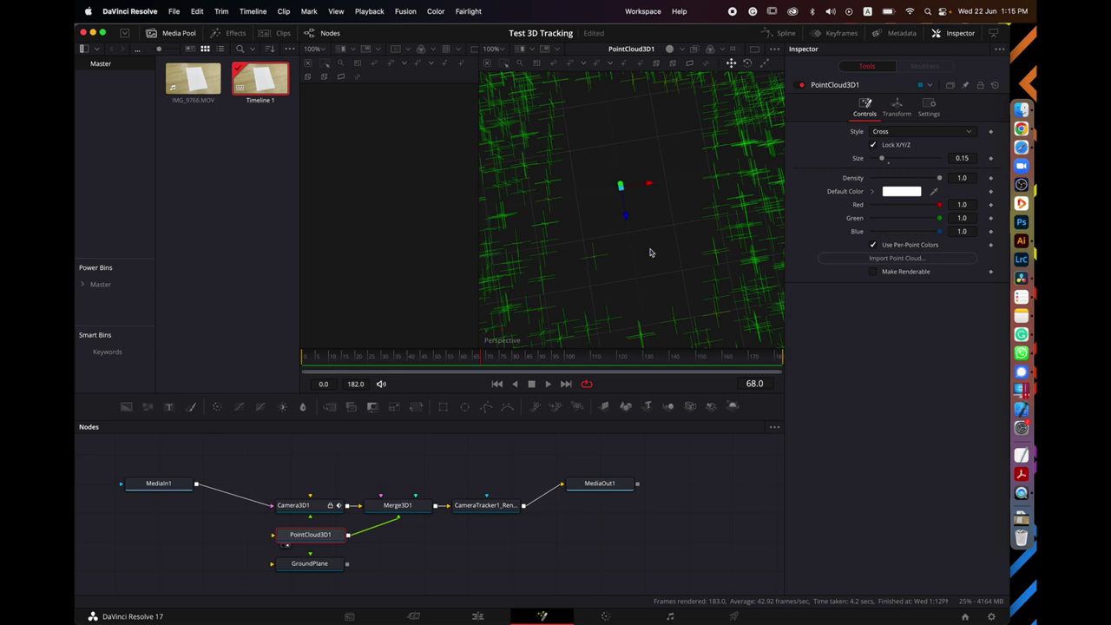
{"action": "left_click_drag", "start_coordinate": [649, 253], "coordinate": [650, 253]}
{"action": "scroll", "coordinate": [649, 252], "scroll_direction": "up", "scroll_amount": 3}
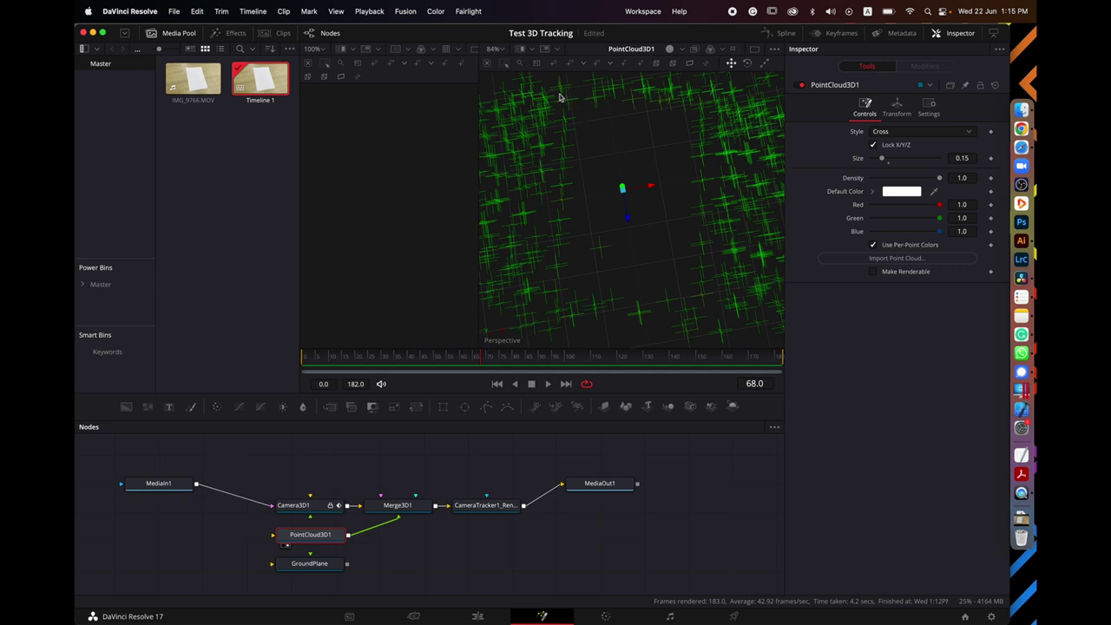
{"action": "left_click_drag", "start_coordinate": [556, 96], "coordinate": [707, 307]}
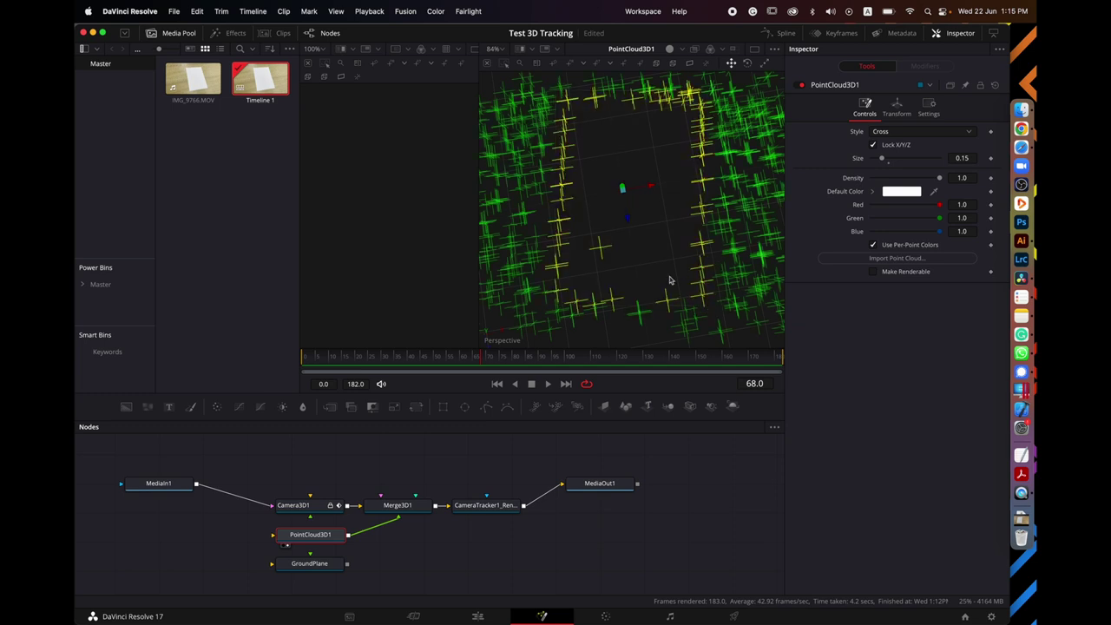
- Create an ImagePlane from the selected points of PointCloud3D1
{"action": "right_click", "coordinate": [704, 160]}
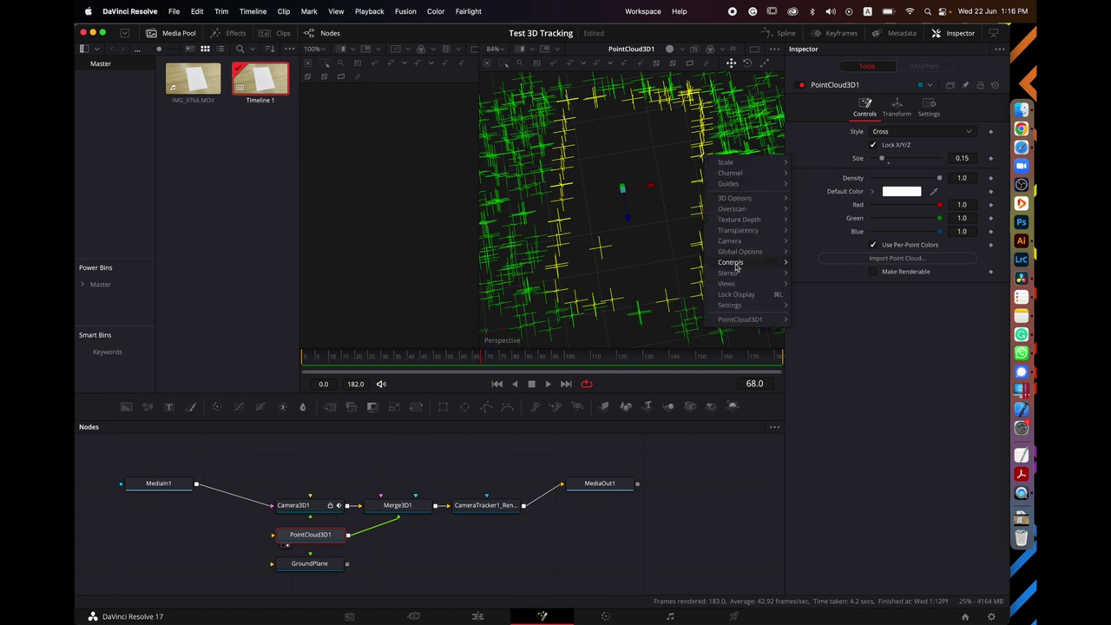
{"action": "mouse_move", "coordinate": [727, 319]}
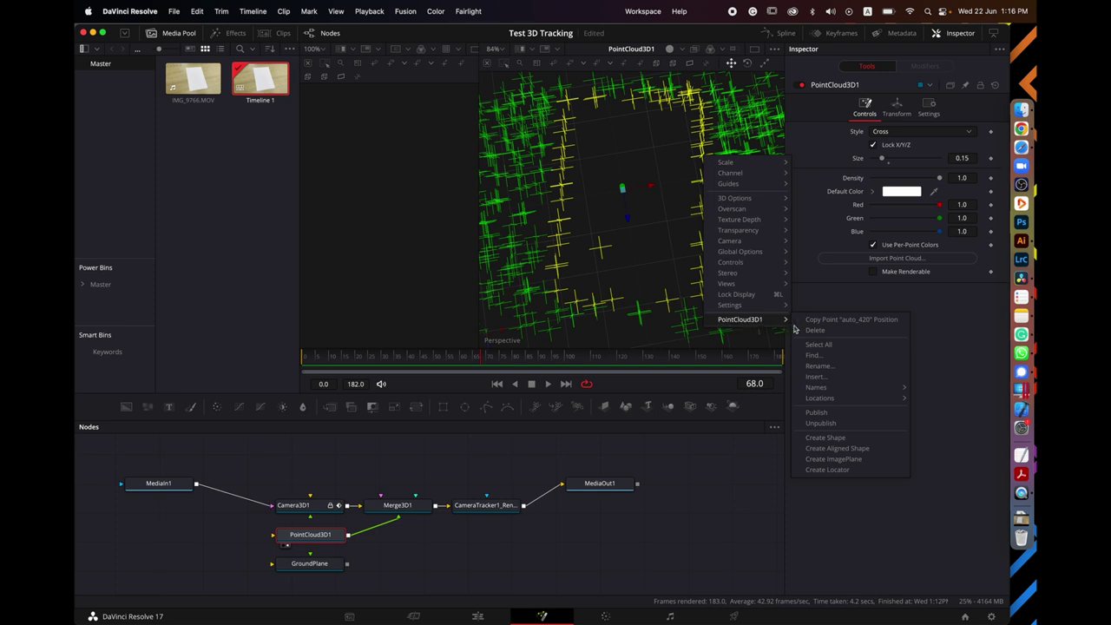
{"action": "left_click", "coordinate": [841, 460]}
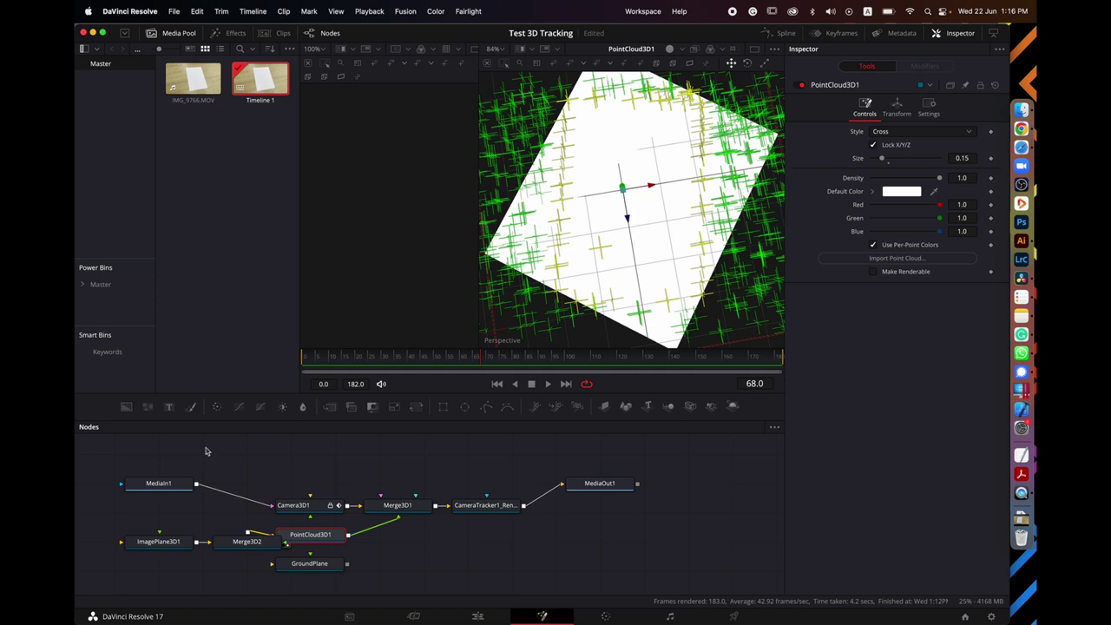
- Make room beside ImagePlane3D1 and feed the damask pillow protector image from the media pool into it
{"action": "left_click_drag", "start_coordinate": [178, 543], "coordinate": [148, 558]}
{"action": "scroll", "coordinate": [148, 558], "scroll_direction": "left", "scroll_amount": 5}
{"action": "scroll", "coordinate": [143, 547], "scroll_direction": "left", "scroll_amount": 3}
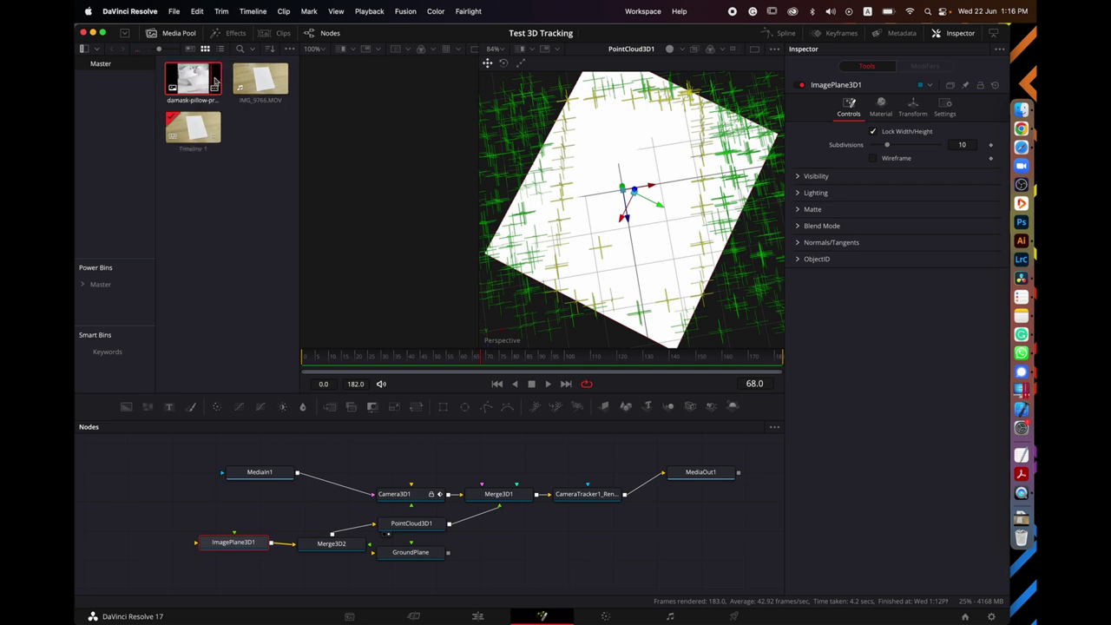
{"action": "left_click_drag", "start_coordinate": [202, 81], "coordinate": [232, 545]}
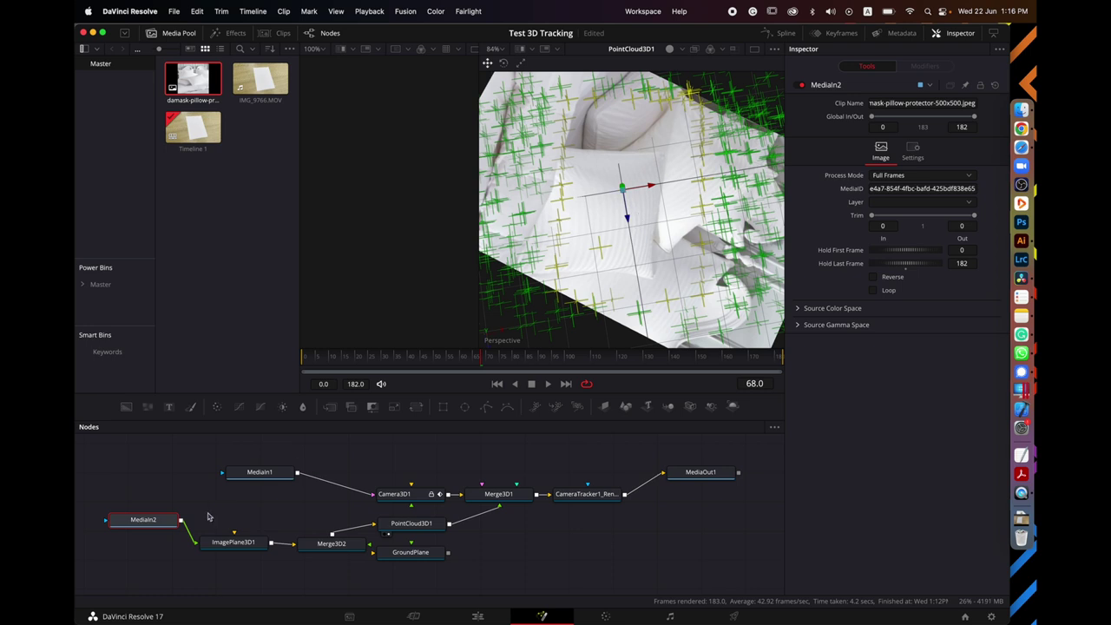
{"action": "mouse_move", "coordinate": [149, 523]}
{"action": "left_mouse_down"}
{"action": "mouse_move", "coordinate": [152, 544]}
{"action": "mouse_move", "coordinate": [148, 536]}
{"action": "left_mouse_up"}
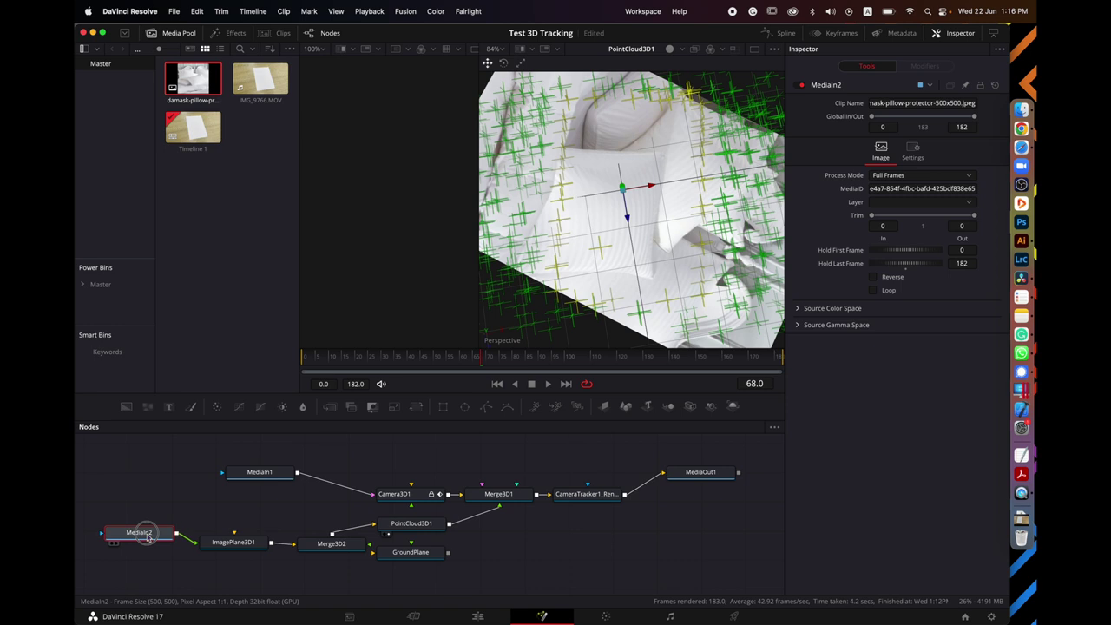
- Change the display style of PointCloud3D1 from crosses to Point
{"action": "left_click", "coordinate": [421, 523]}
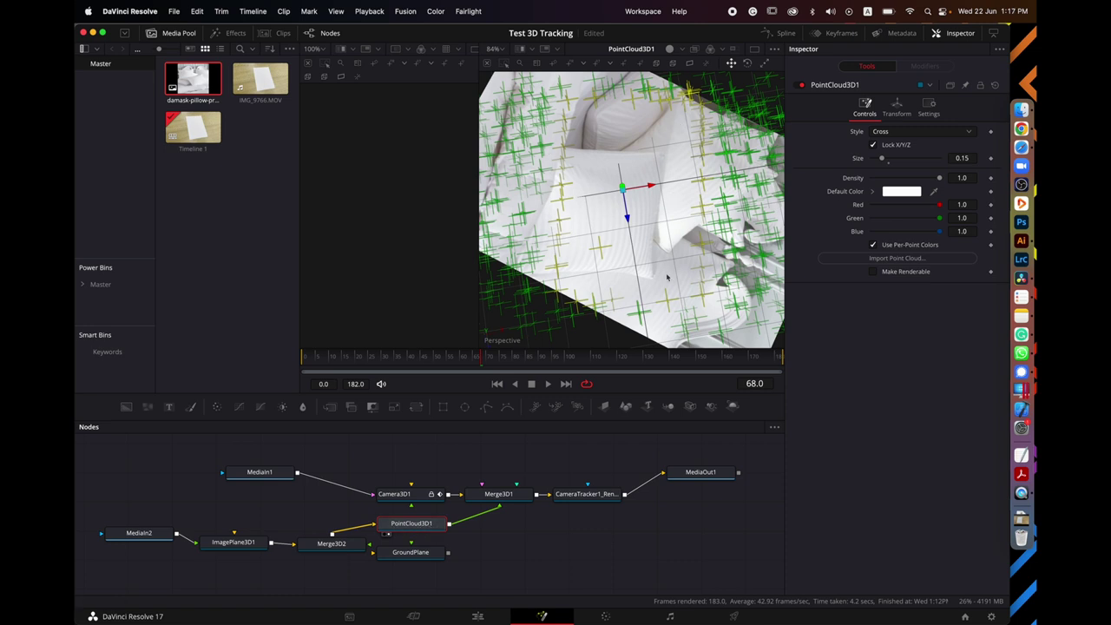
{"action": "left_click", "coordinate": [881, 131]}
{"action": "left_click", "coordinate": [881, 140]}
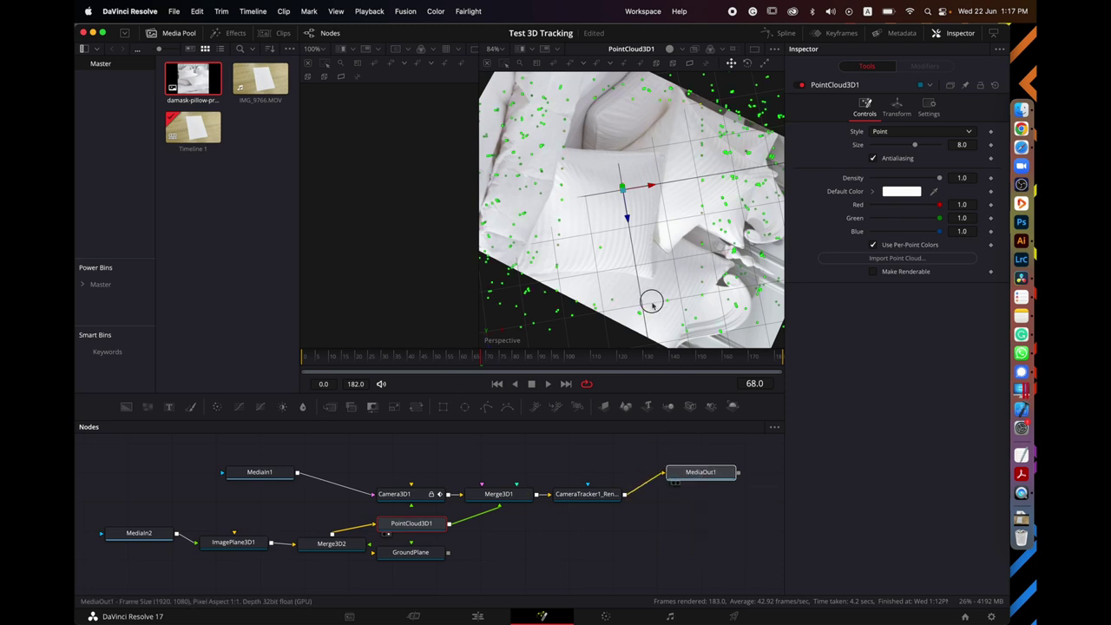
- Display MediaOut1 in the viewer and scrub through the clip to check how the image follows the table
{"action": "left_click_drag", "start_coordinate": [693, 481], "coordinate": [634, 202]}
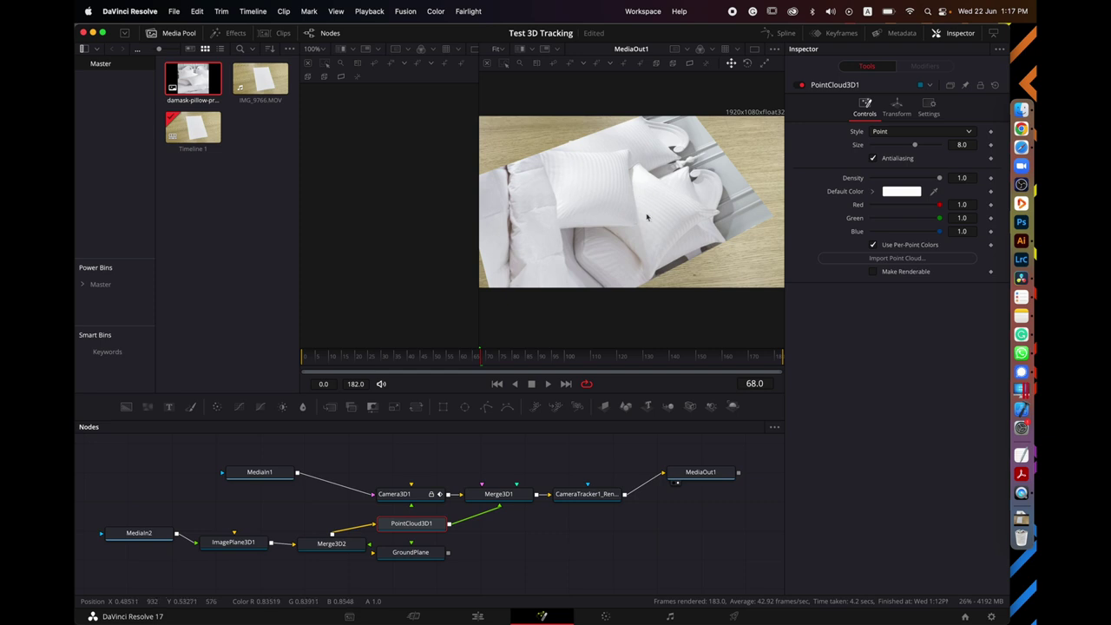
{"action": "left_click_drag", "start_coordinate": [342, 357], "coordinate": [721, 362]}
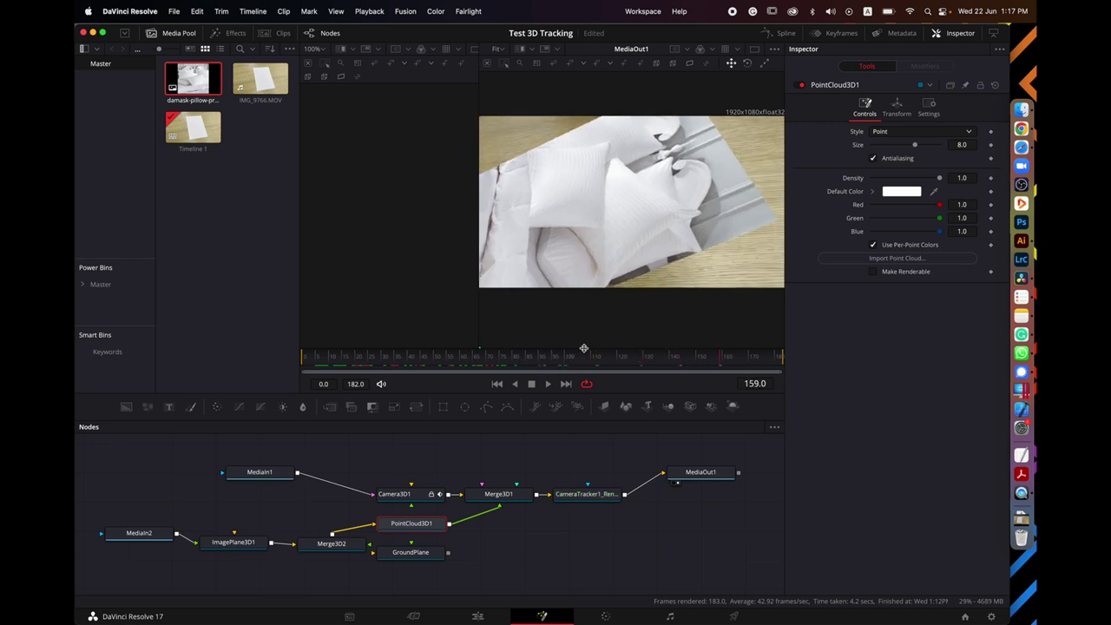
{"action": "left_click", "coordinate": [579, 361]}
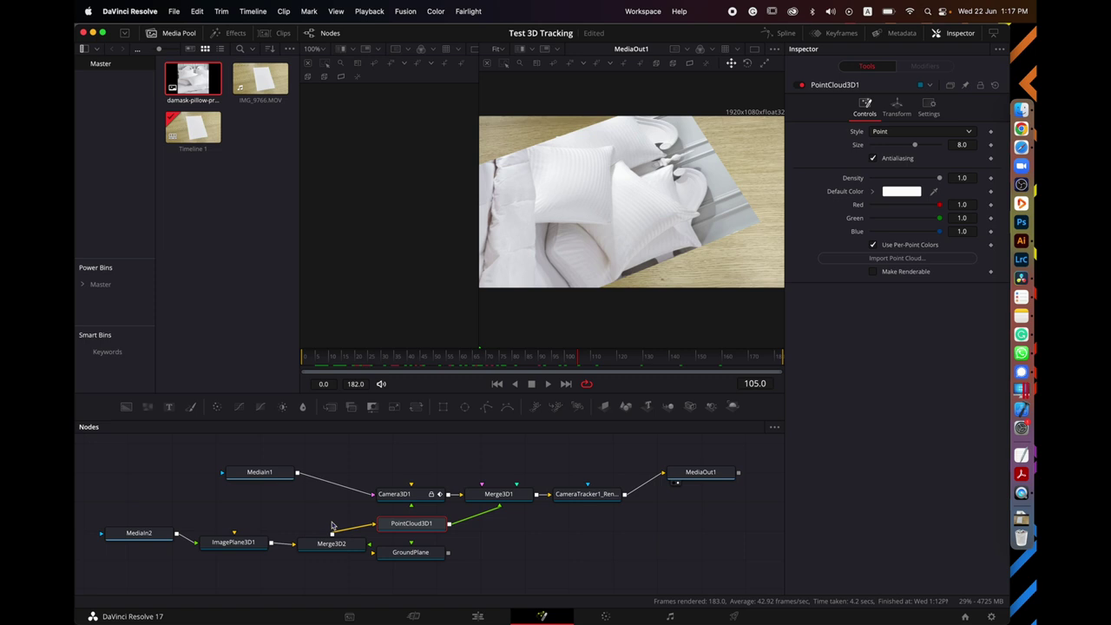
- Rotate ImagePlane3D1 to about -246.8 on Y and scale it to about 1.103 on X and 0.788 on Y
{"action": "left_click", "coordinate": [142, 536]}
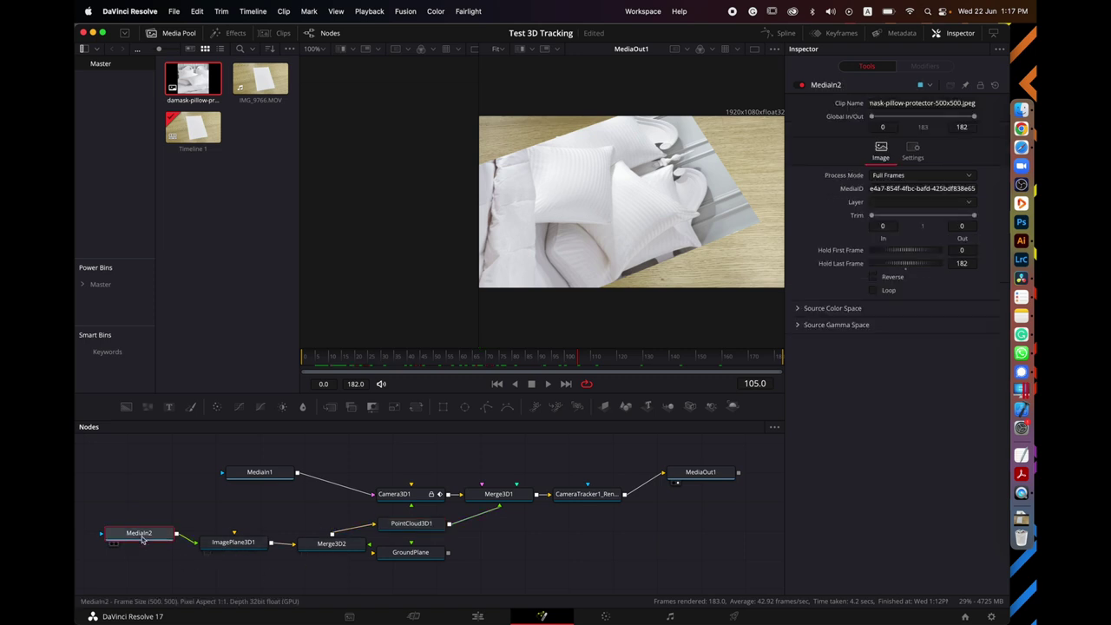
{"action": "left_click", "coordinate": [232, 544]}
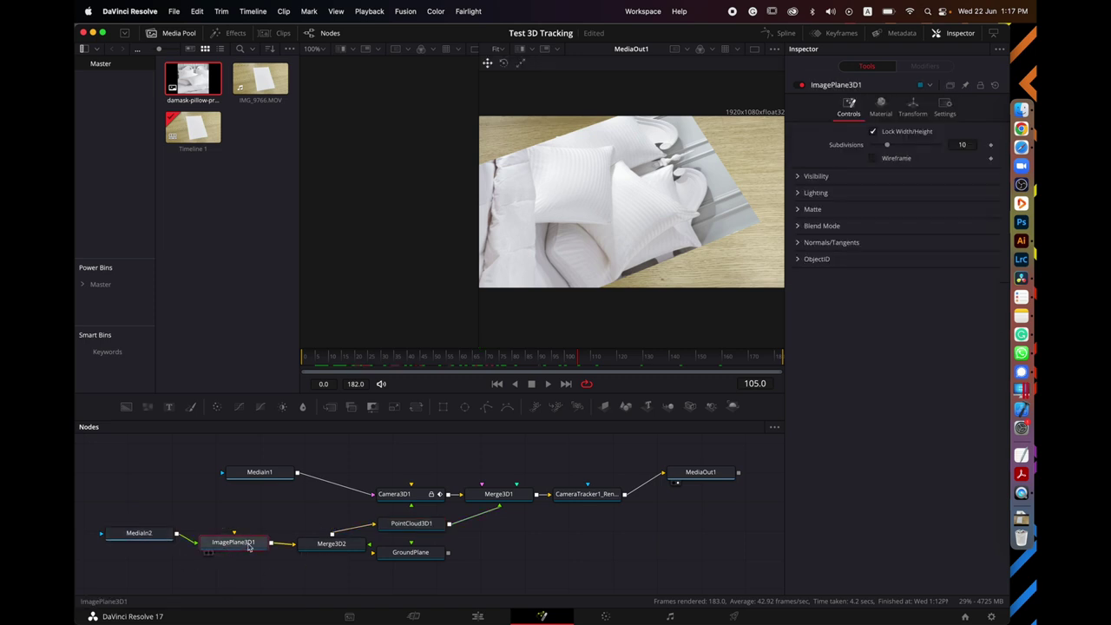
{"action": "left_click", "coordinate": [912, 108]}
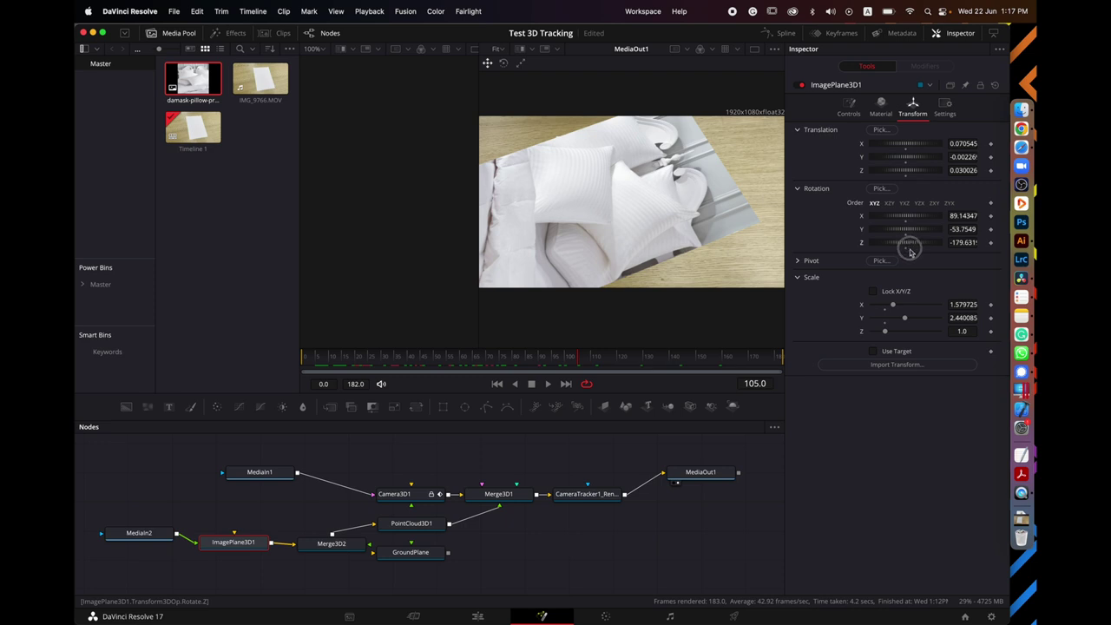
{"action": "left_click_drag", "start_coordinate": [907, 248], "coordinate": [868, 224]}
{"action": "left_click_drag", "start_coordinate": [894, 306], "coordinate": [884, 319]}
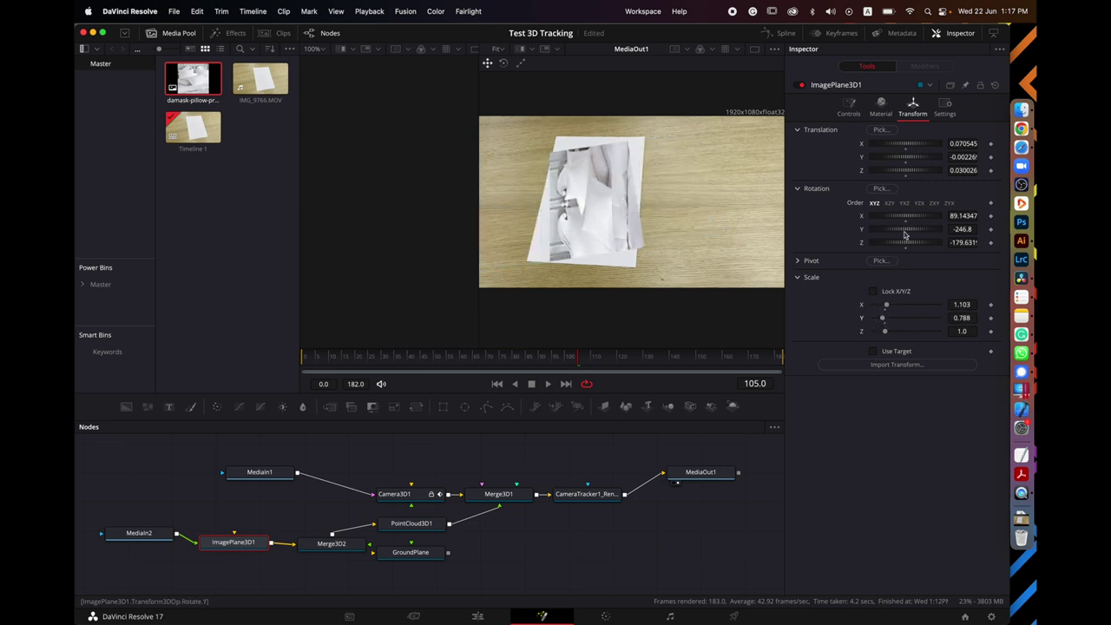
- Fit ImagePlane3D1 to the paper with X translation 0.071, Y rotation -258.0, X scale 1.339 and Y scale 0.946, and scrub the clip to check
{"action": "left_click_drag", "start_coordinate": [902, 231], "coordinate": [903, 231]}
{"action": "left_click_drag", "start_coordinate": [907, 147], "coordinate": [907, 171]}
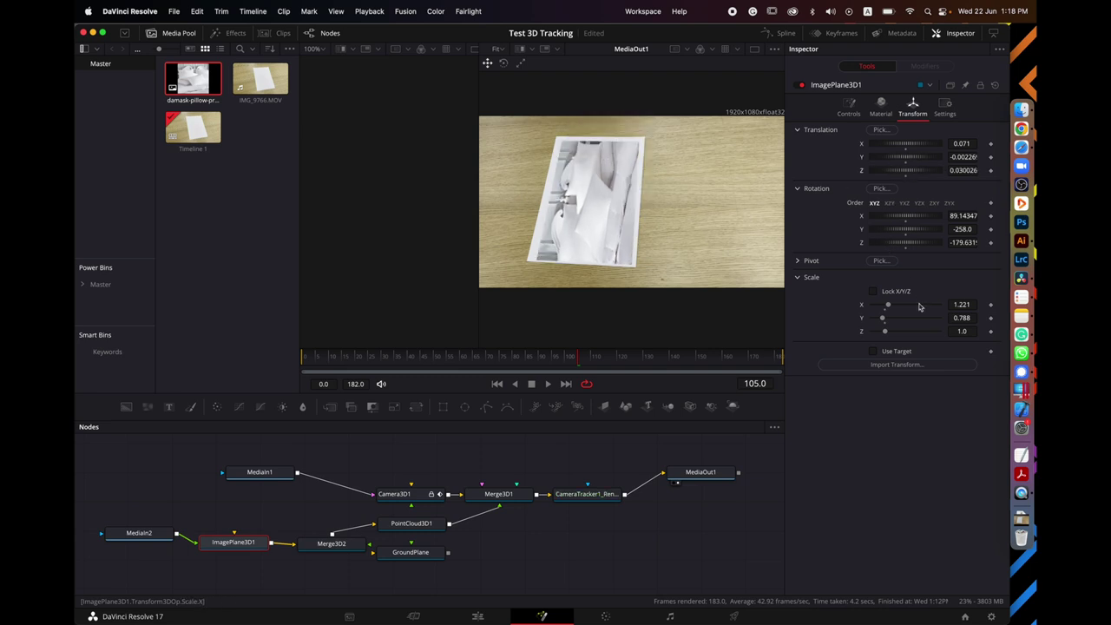
{"action": "left_click_drag", "start_coordinate": [889, 308], "coordinate": [883, 320]}
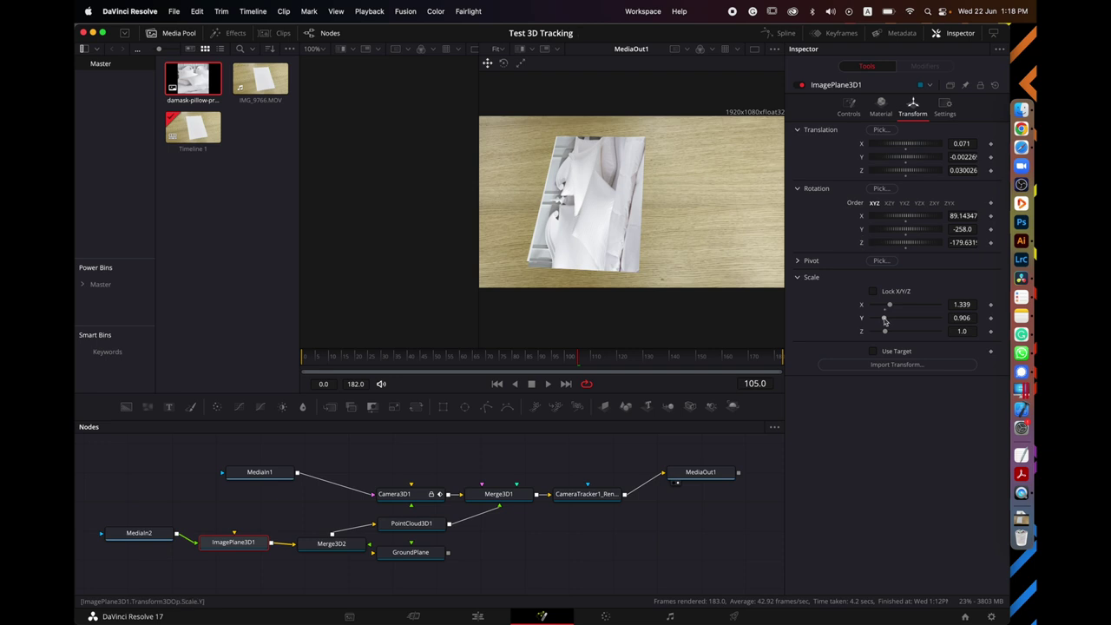
{"action": "left_click_drag", "start_coordinate": [885, 319], "coordinate": [885, 320]}
{"action": "mouse_move", "coordinate": [471, 354]}
{"action": "left_mouse_down"}
{"action": "mouse_move", "coordinate": [311, 361]}
{"action": "mouse_move", "coordinate": [485, 361]}
{"action": "left_mouse_up"}
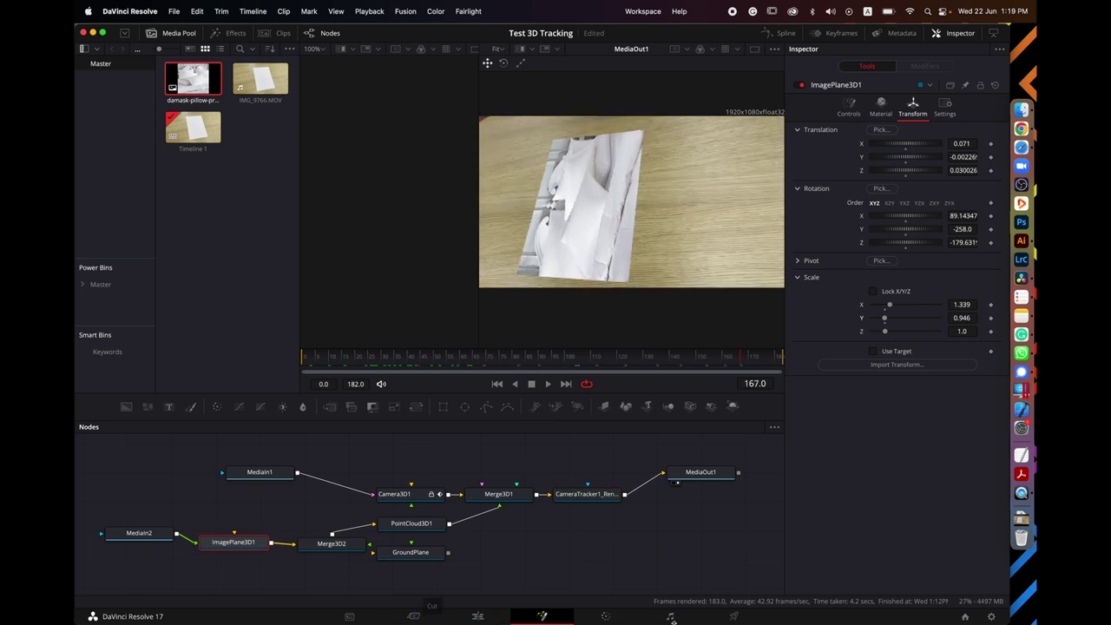
- Switch to the Deliver page and set the output filename to render
{"action": "left_click", "coordinate": [733, 617]}
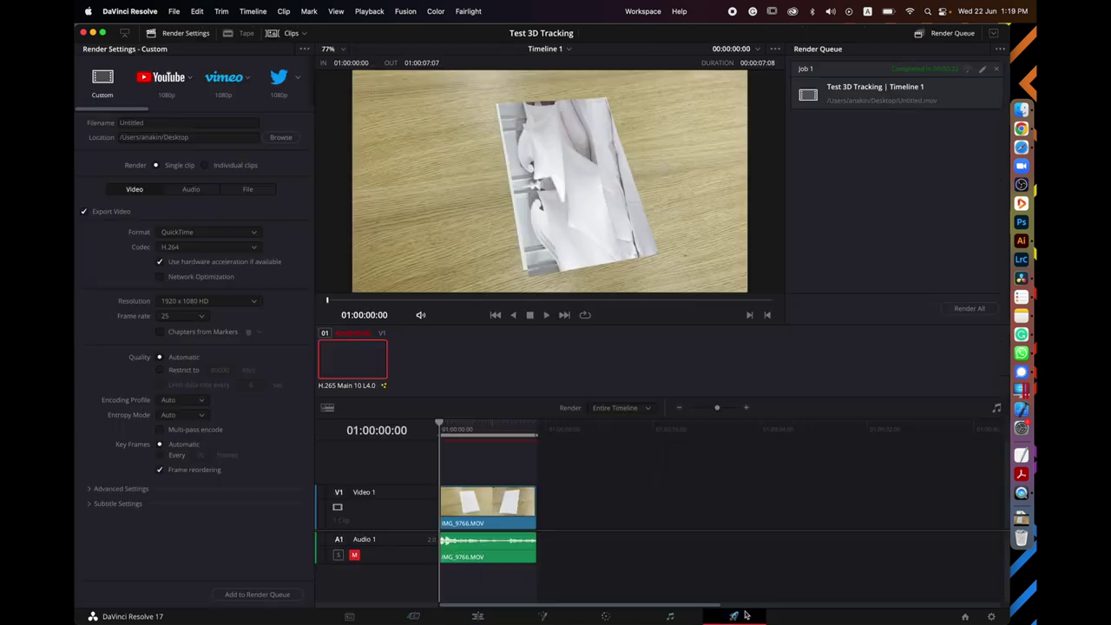
{"action": "left_click", "coordinate": [190, 125]}
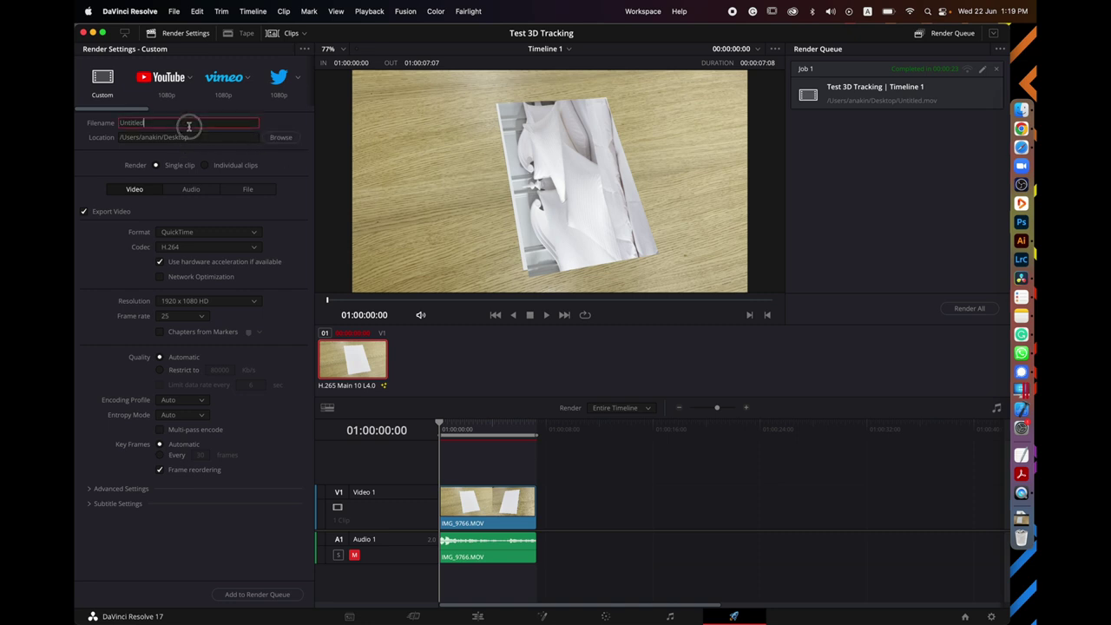
{"action": "left_click_drag", "start_coordinate": [164, 123], "coordinate": [75, 122]}
{"action": "type", "text": "render"}
- Replace the old Untitled.mov job in the render queue with the render.mov job and render it
{"action": "left_click", "coordinate": [230, 593]}
{"action": "left_click", "coordinate": [996, 70]}
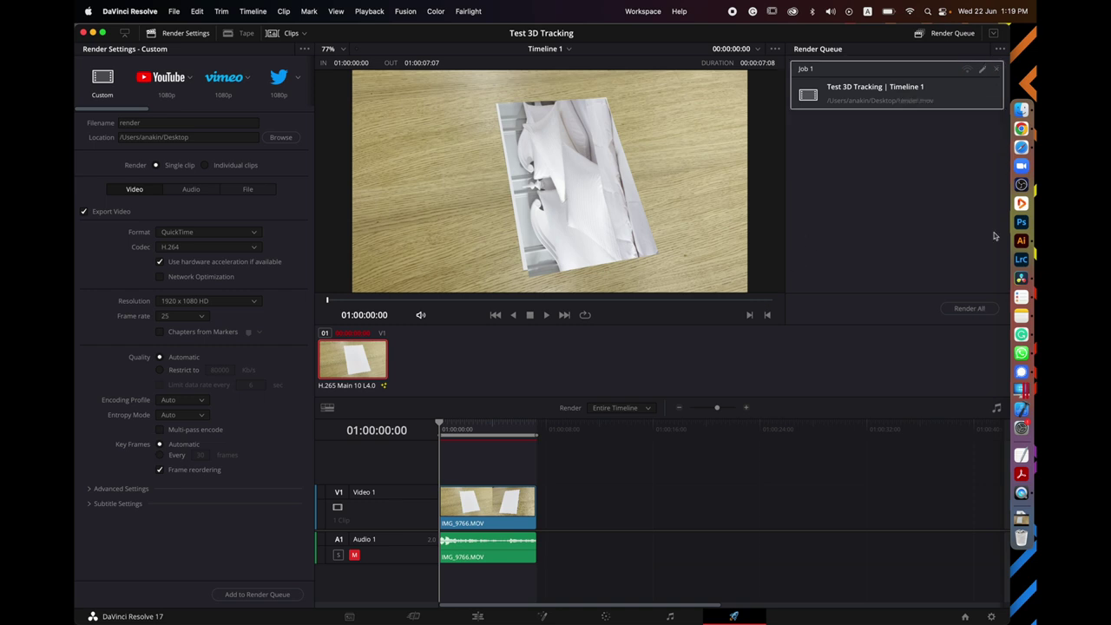
{"action": "left_click", "coordinate": [970, 313]}
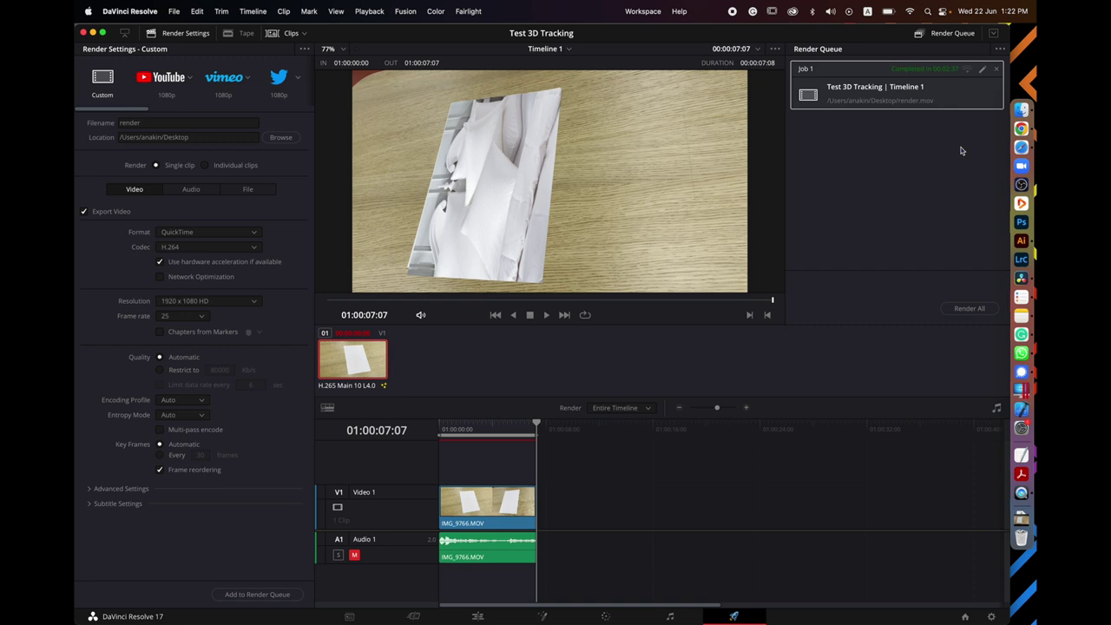
- Open the rendered video named render from the desktop in QuickTime Player and replay it to review the tracked image
{"action": "mouse_move", "coordinate": [1032, 8]}
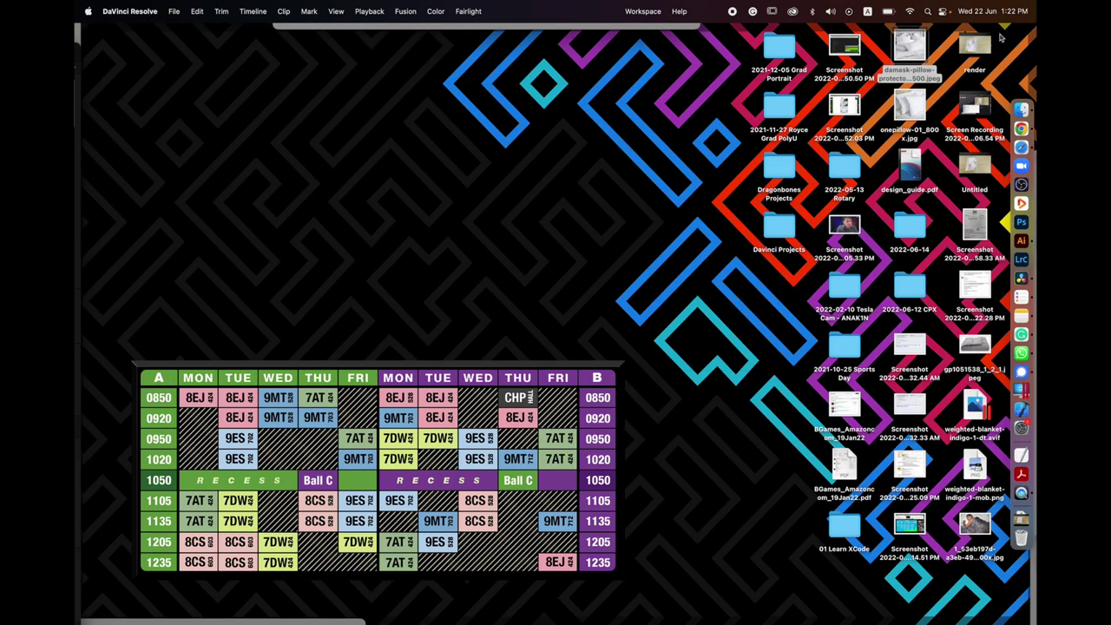
{"action": "left_click", "coordinate": [981, 50]}
{"action": "double_click", "coordinate": [987, 58]}
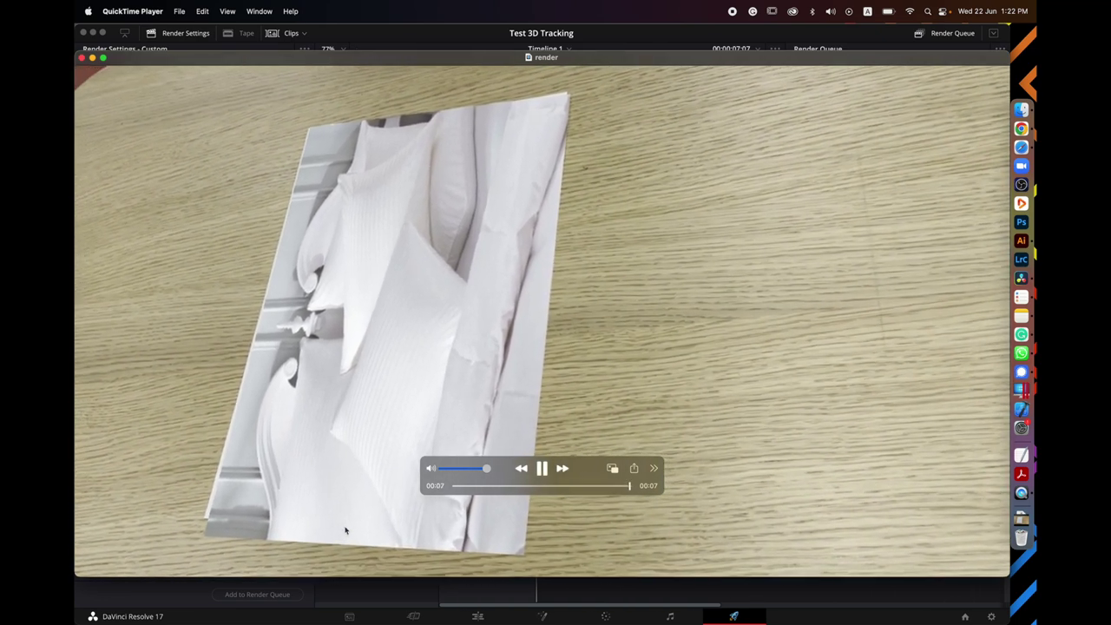
{"action": "left_click", "coordinate": [541, 468]}
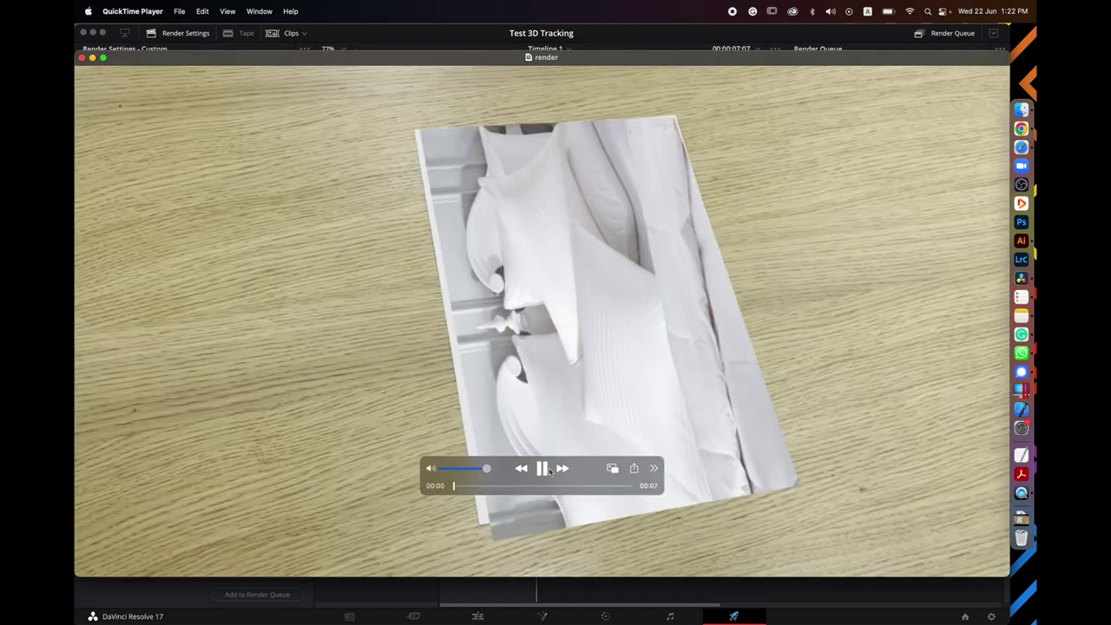